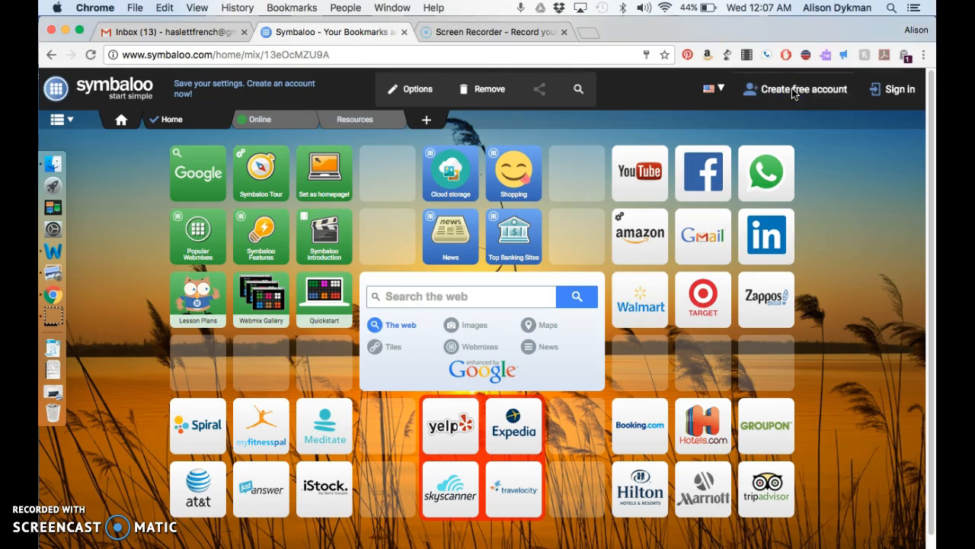
# Step: Open the free sign-up form and enter the account name and e-mail address in their fields
pyautogui.click(771, 95)
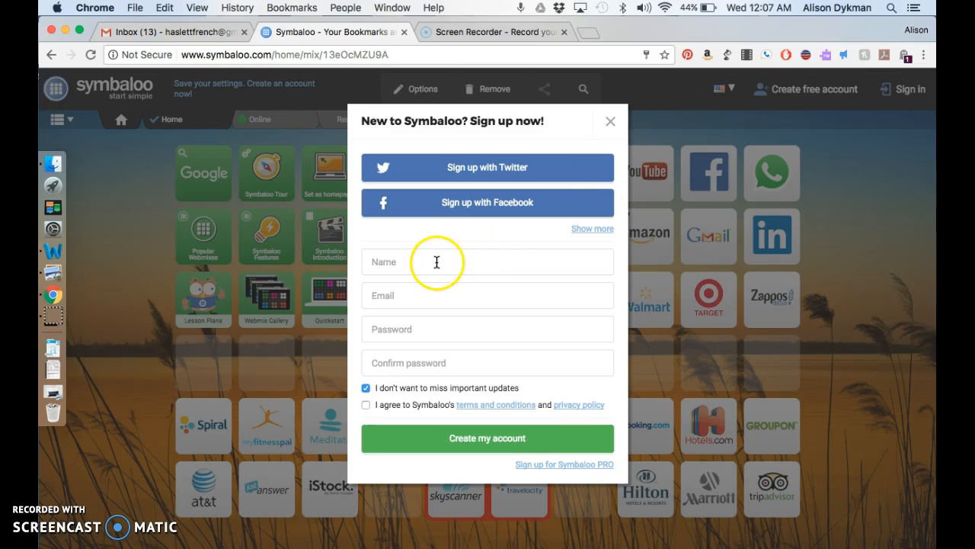
pyautogui.click(436, 262)
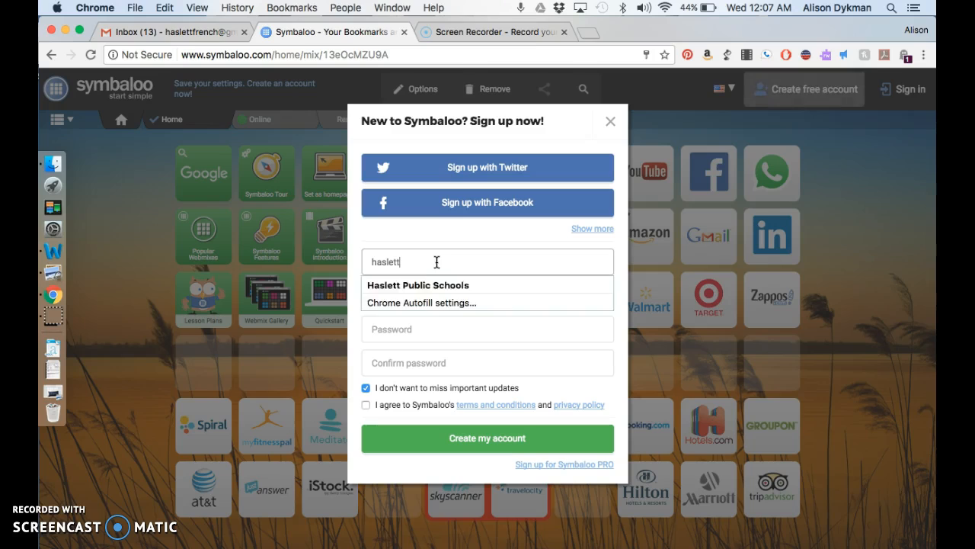
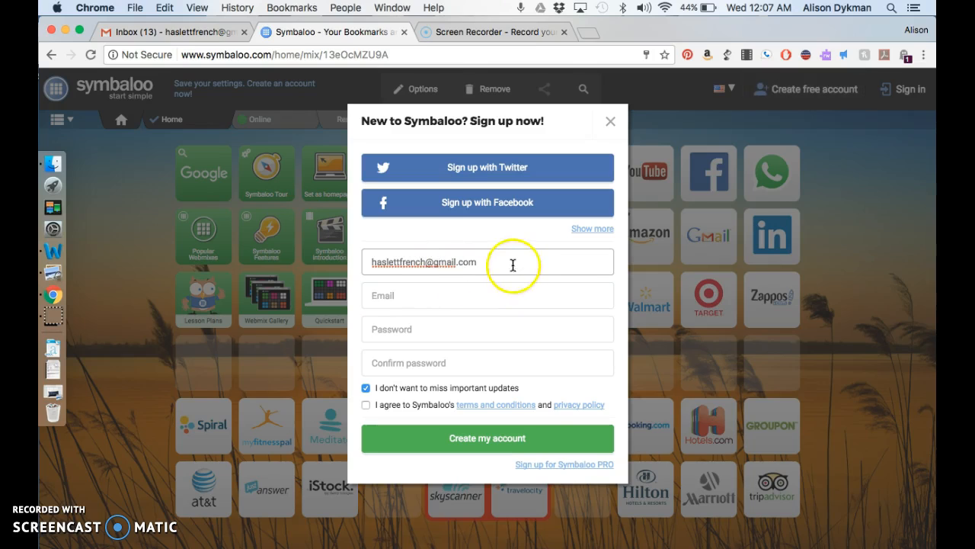
pyautogui.moveTo(512, 263); pyautogui.dragTo(333, 256)
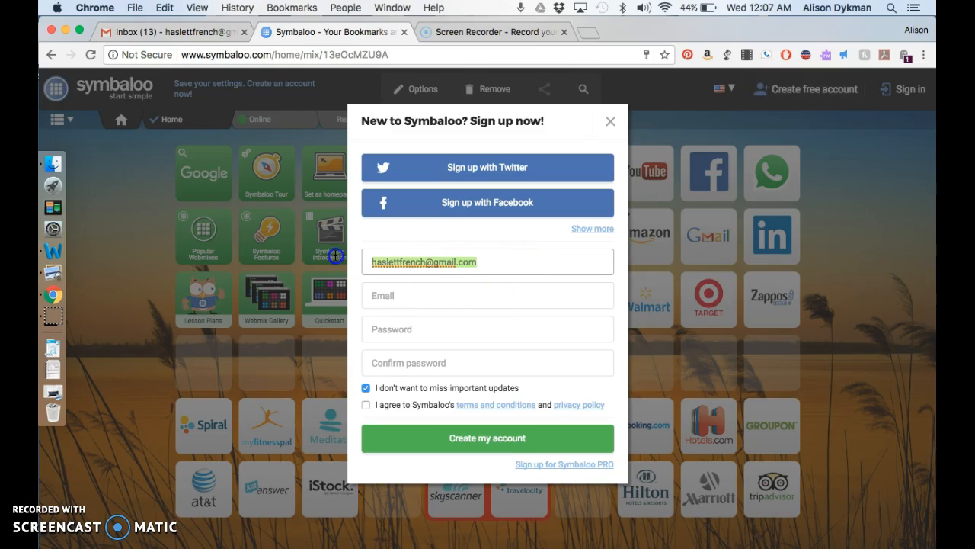
pyautogui.press('super+x')
pyautogui.click(381, 295)
pyautogui.press('super+v')
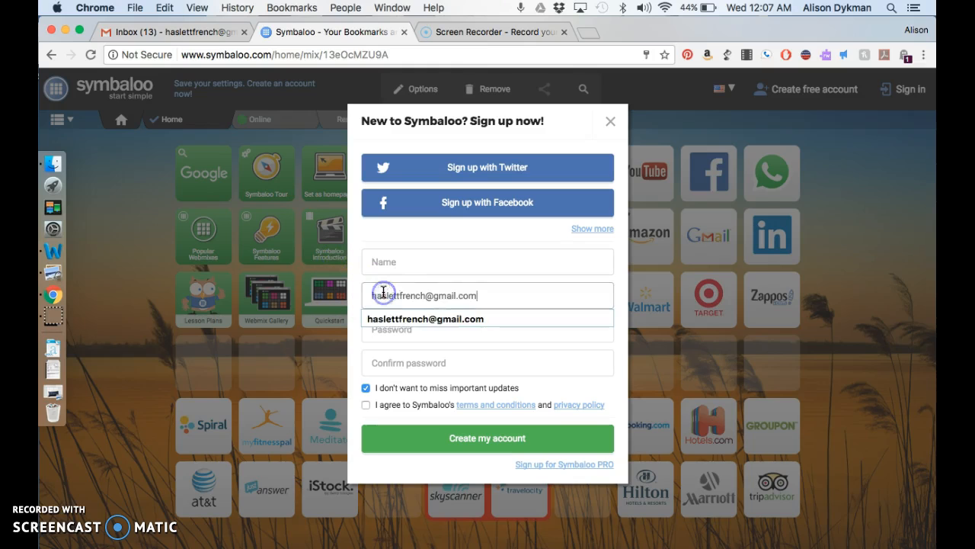
pyautogui.click(399, 262)
pyautogui.write('A')
pyautogui.press('Tab')
# Step: Enter and confirm the password, accept the terms, and create the account
pyautogui.click(411, 330)
pyautogui.write('•••')
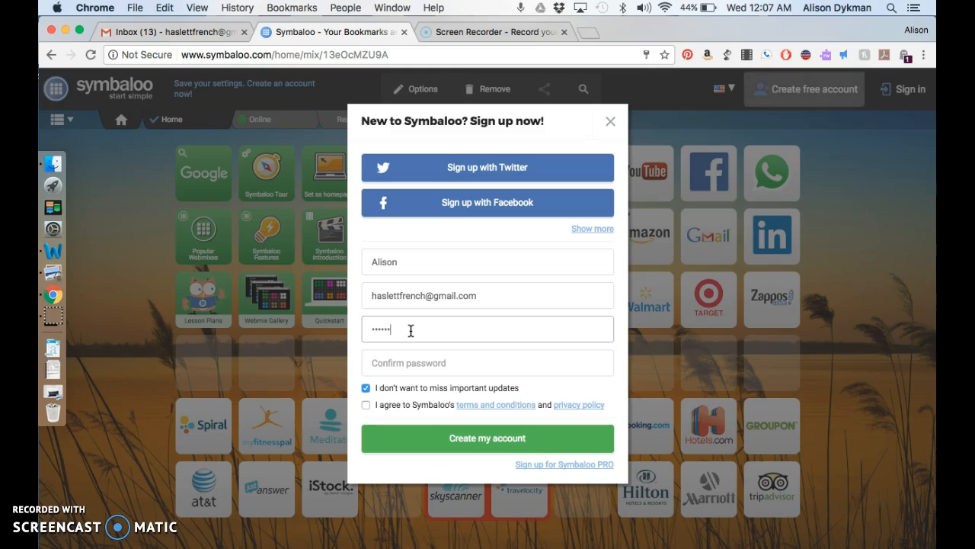
pyautogui.press('Tab')
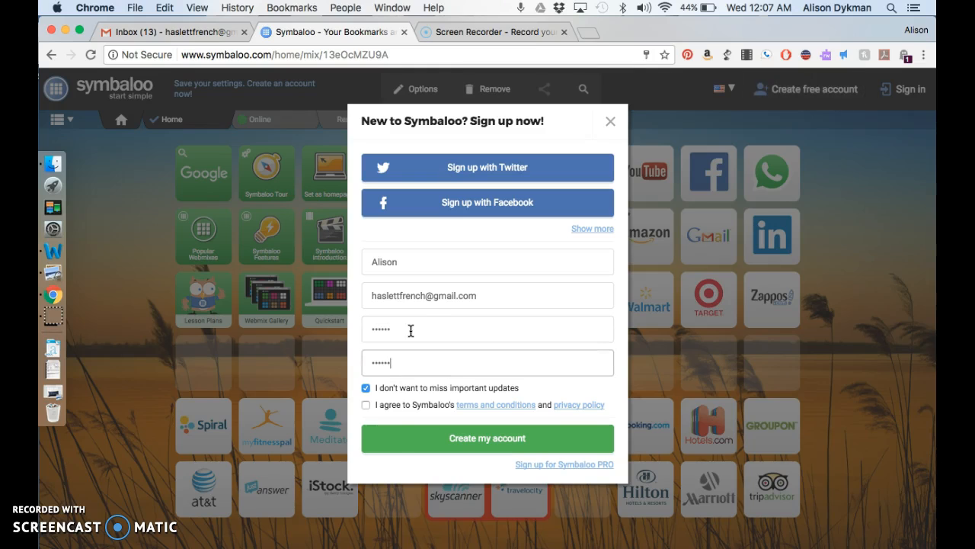
pyautogui.click(369, 405)
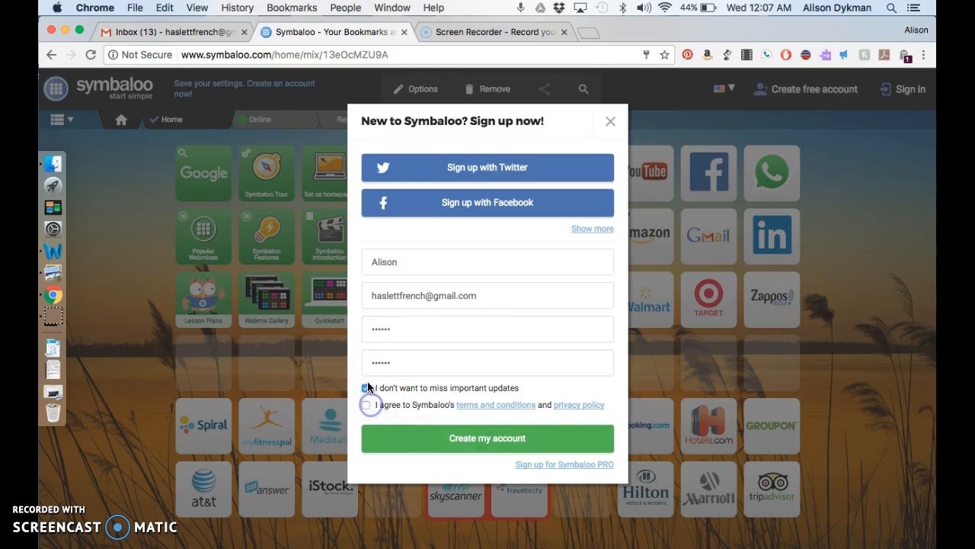
pyautogui.click(395, 436)
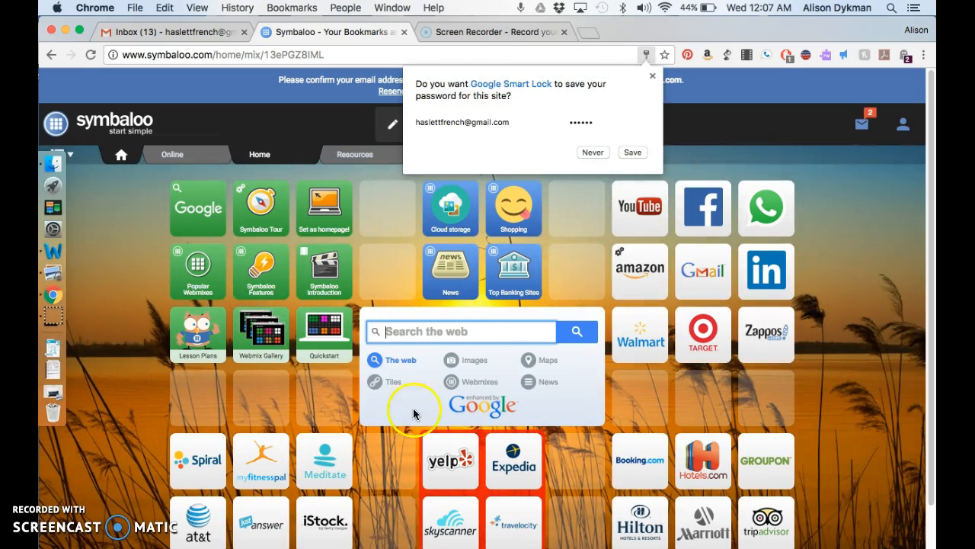
# Step: Save the password in Chrome's prompt, then focus the Search the web box
pyautogui.click(632, 152)
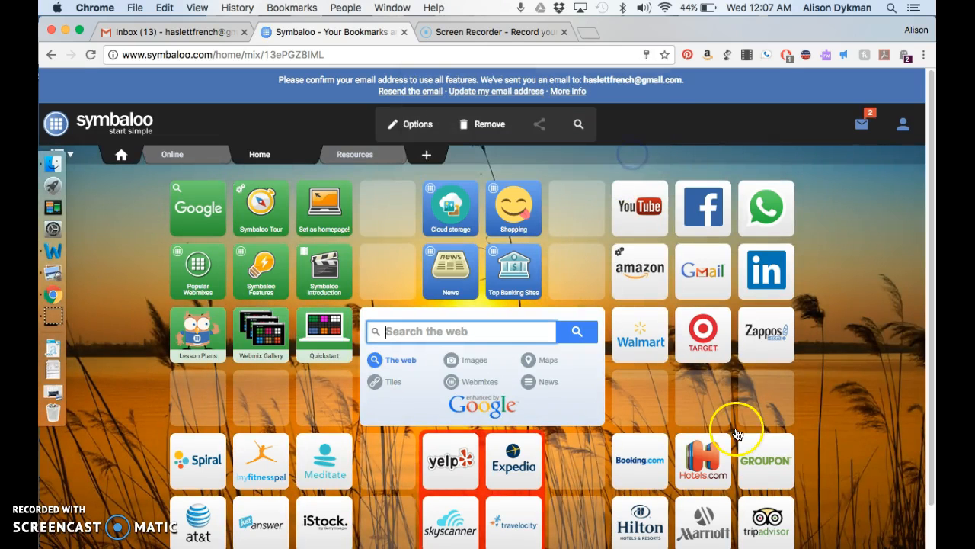
pyautogui.scroll(-1, 537, 355)
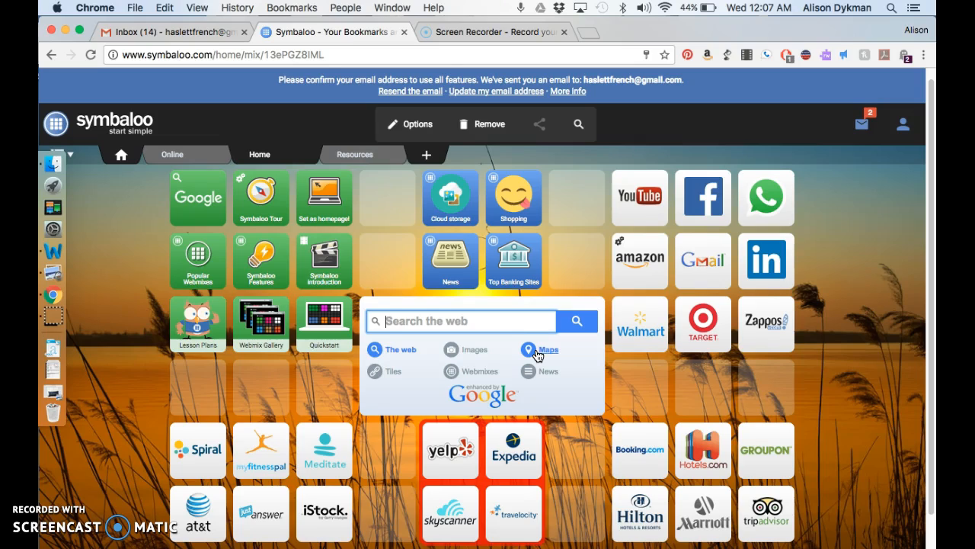
pyautogui.click(521, 321)
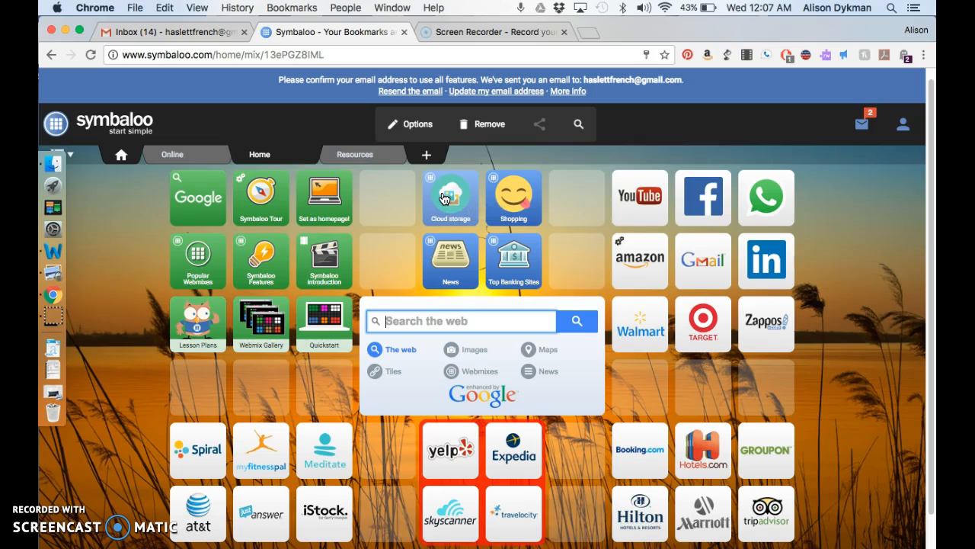
# Step: Create an empty webmix named with the user's first name and initial H
pyautogui.click(429, 157)
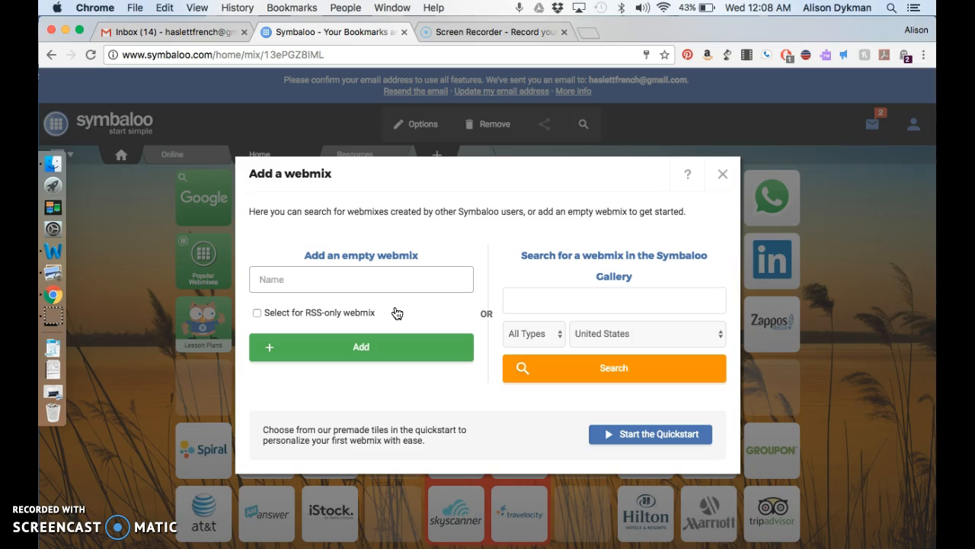
pyautogui.write('Alison Home')
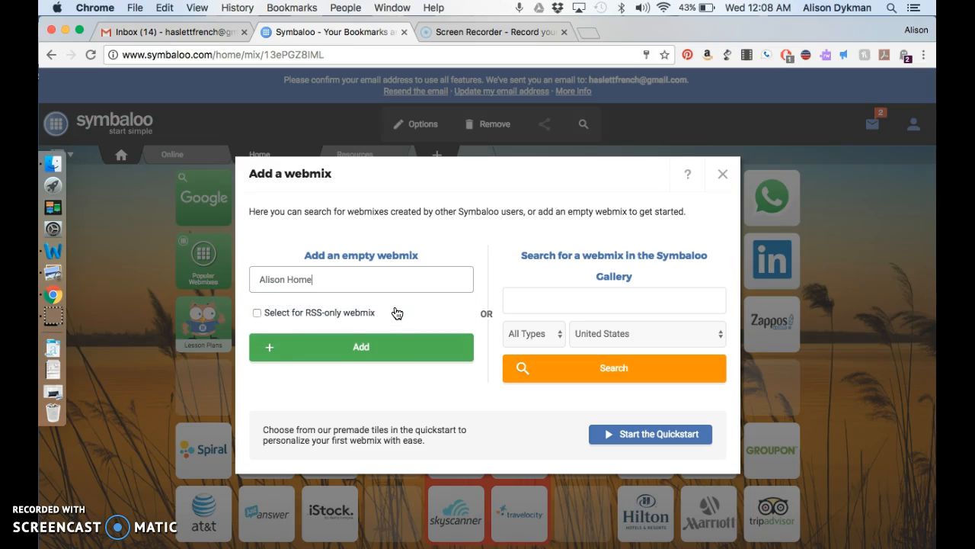
pyautogui.click(359, 347)
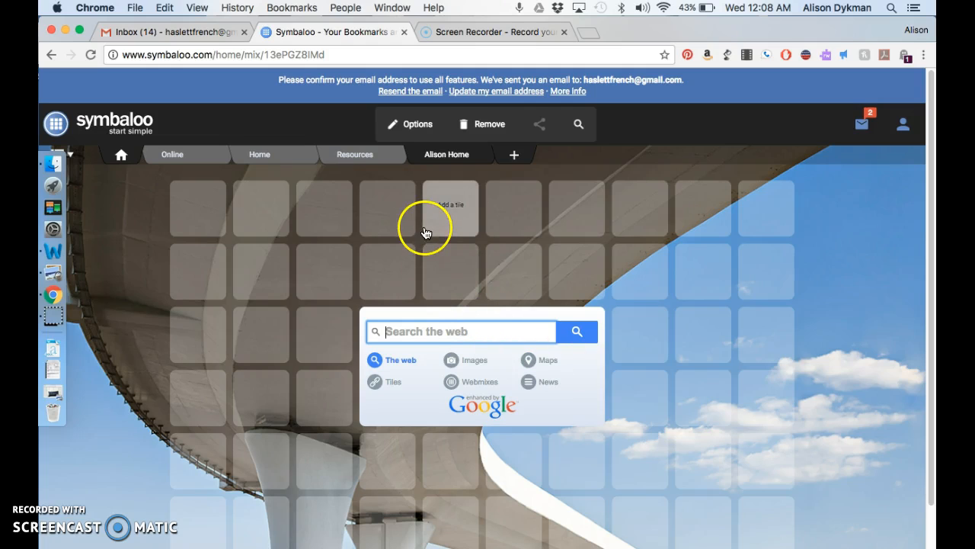
# Step: Set the new webmix's wallpaper to solid light blue and close the Edit webmix panel
pyautogui.click(425, 139)
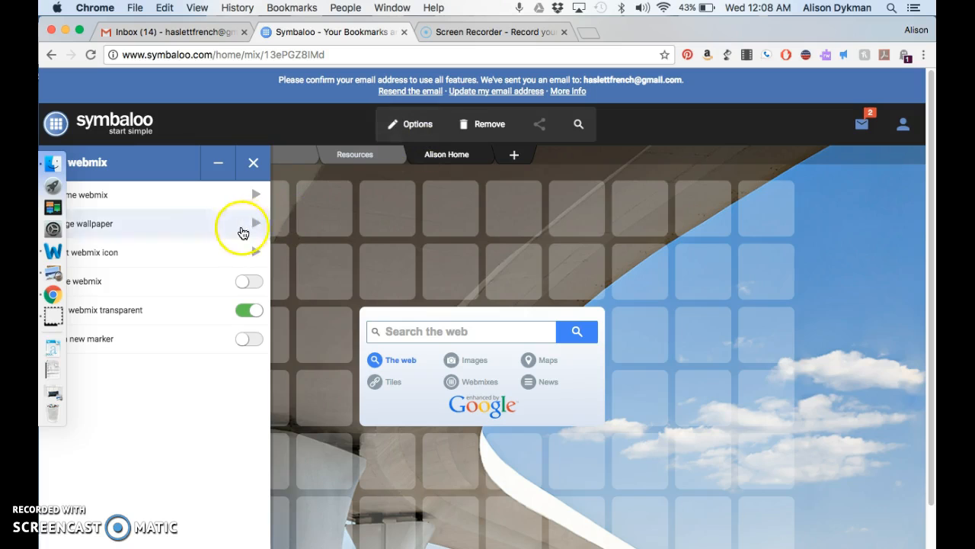
pyautogui.moveTo(88, 23); pyautogui.dragTo(121, 23)
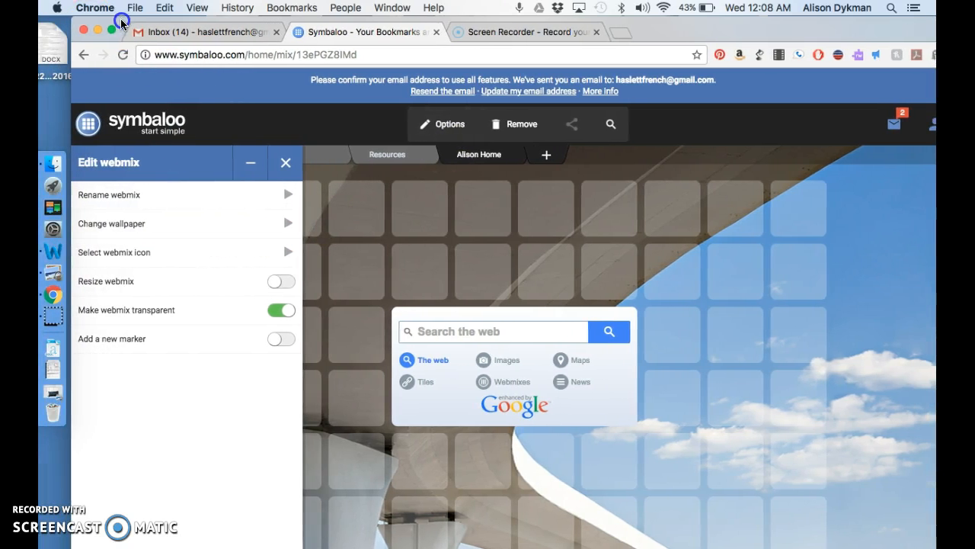
pyautogui.click(160, 226)
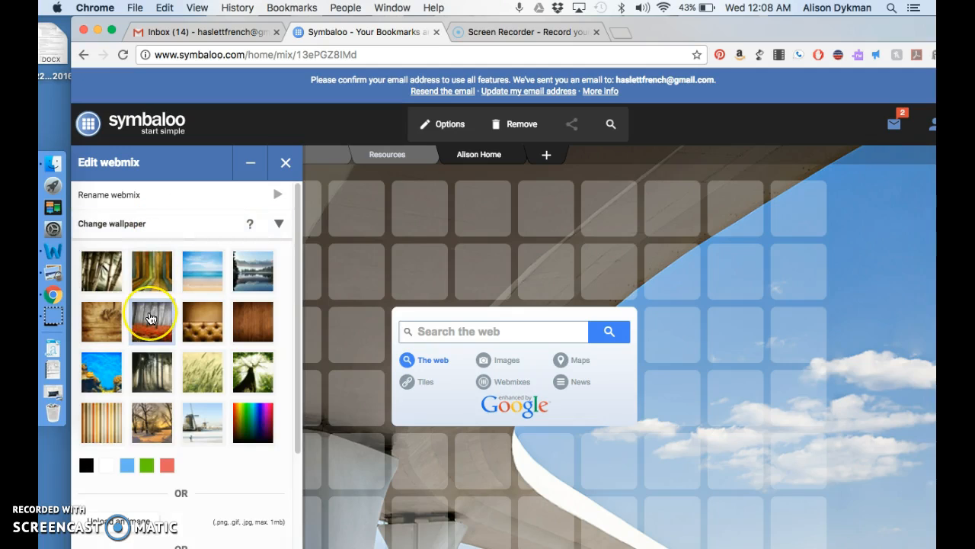
pyautogui.scroll(-5, 151, 318)
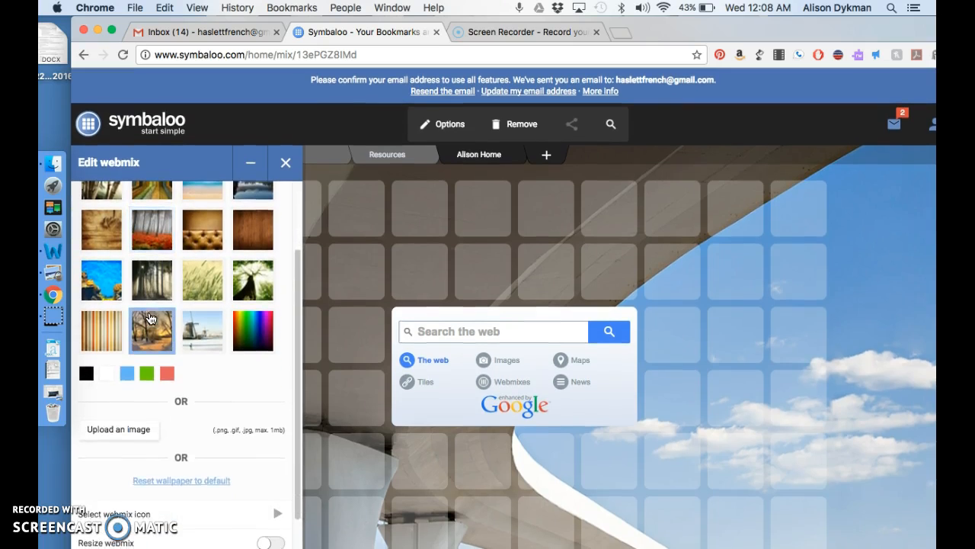
pyautogui.click(130, 391)
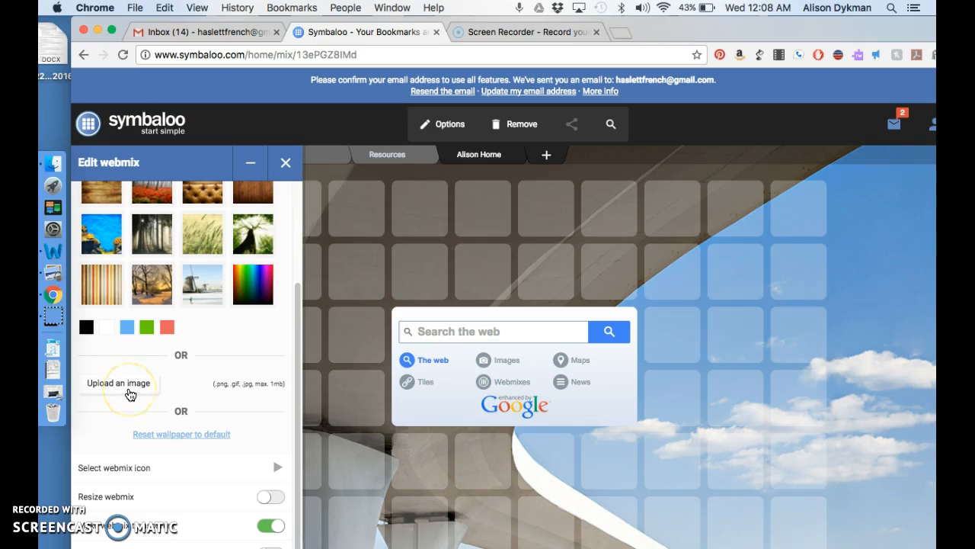
pyautogui.scroll(3, 152, 371)
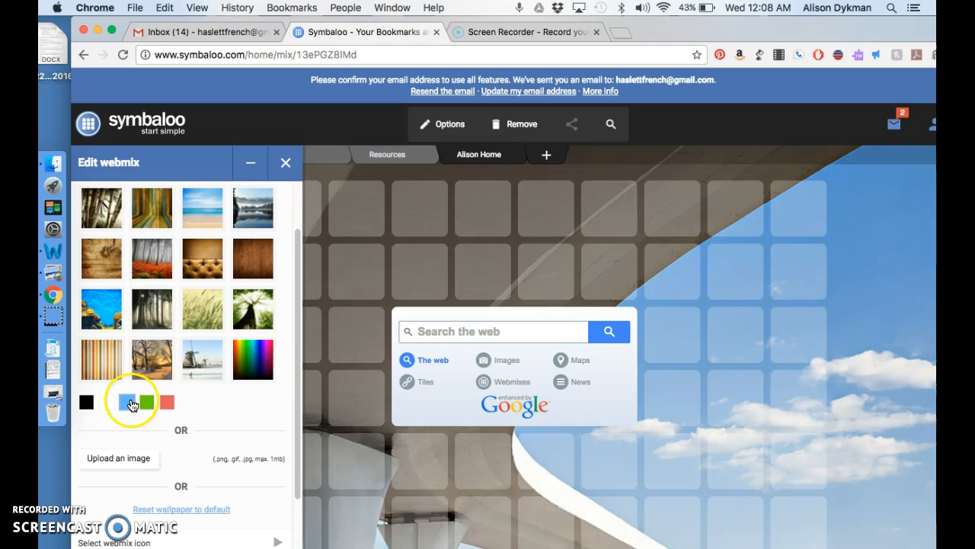
pyautogui.click(129, 405)
pyautogui.click(287, 170)
pyautogui.click(283, 165)
pyautogui.moveTo(671, 39); pyautogui.dragTo(601, 43)
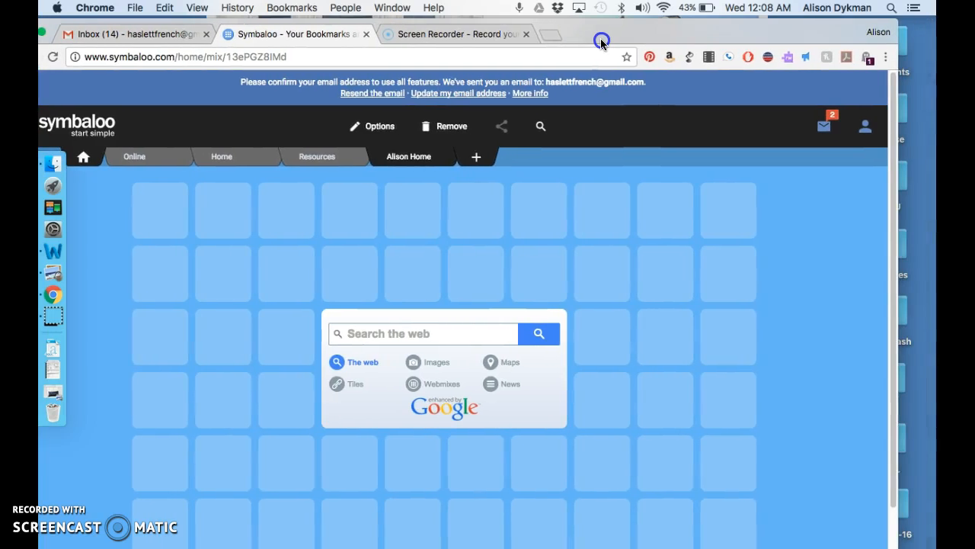
# Step: Drag the Google Drive, Spotify and Dropbox tiles from the Online webmix onto the personal home webmix tab
pyautogui.click(157, 160)
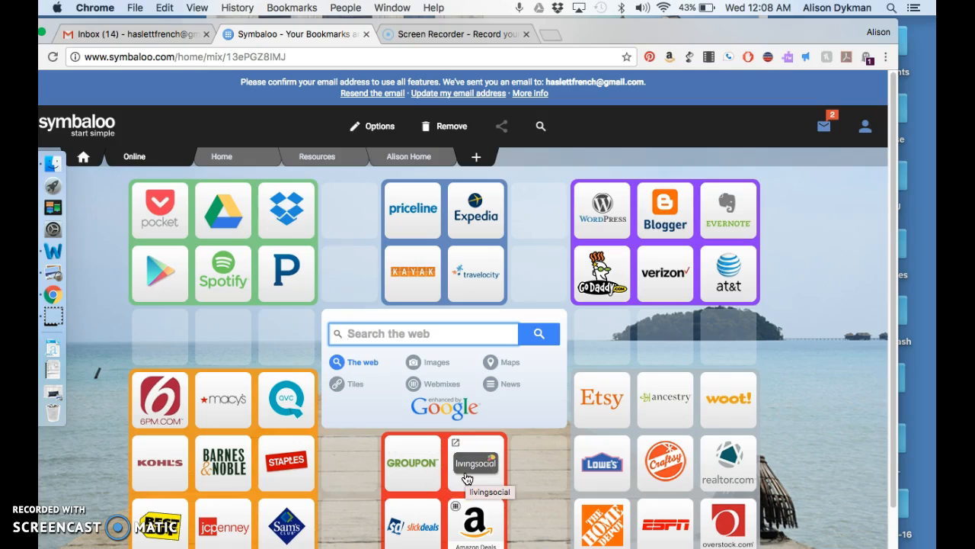
pyautogui.click(224, 214)
pyautogui.moveTo(224, 214); pyautogui.dragTo(387, 160)
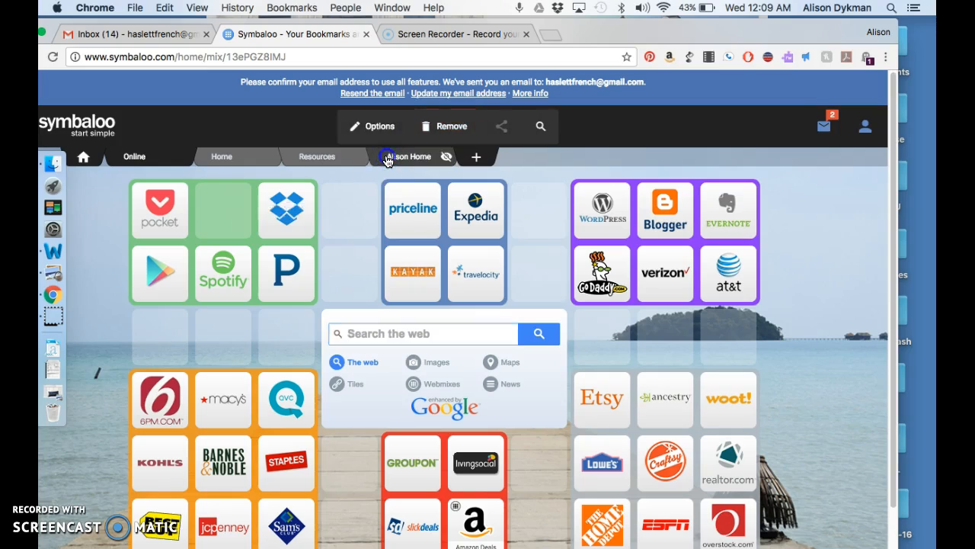
pyautogui.click(388, 160)
pyautogui.click(153, 158)
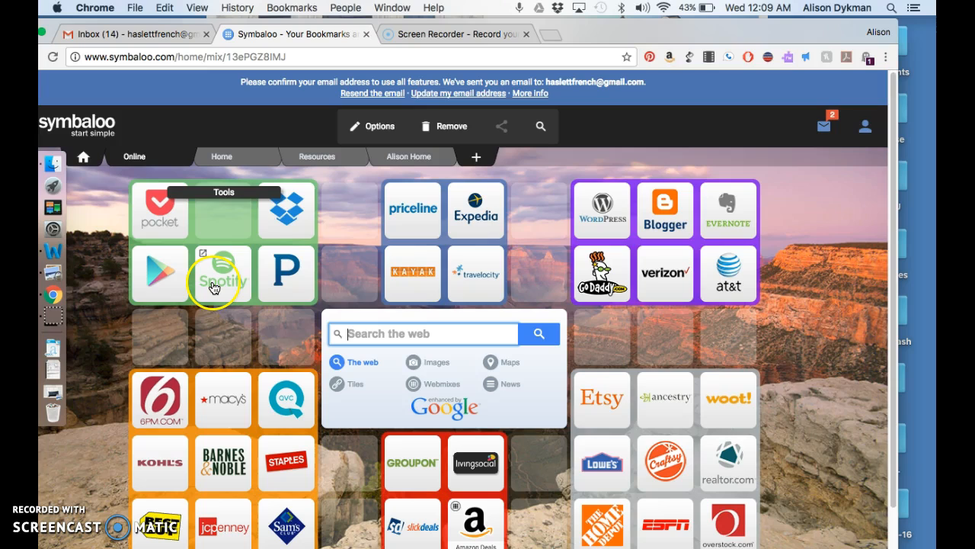
pyautogui.moveTo(221, 276); pyautogui.dragTo(380, 164)
pyautogui.moveTo(285, 210); pyautogui.dragTo(393, 158)
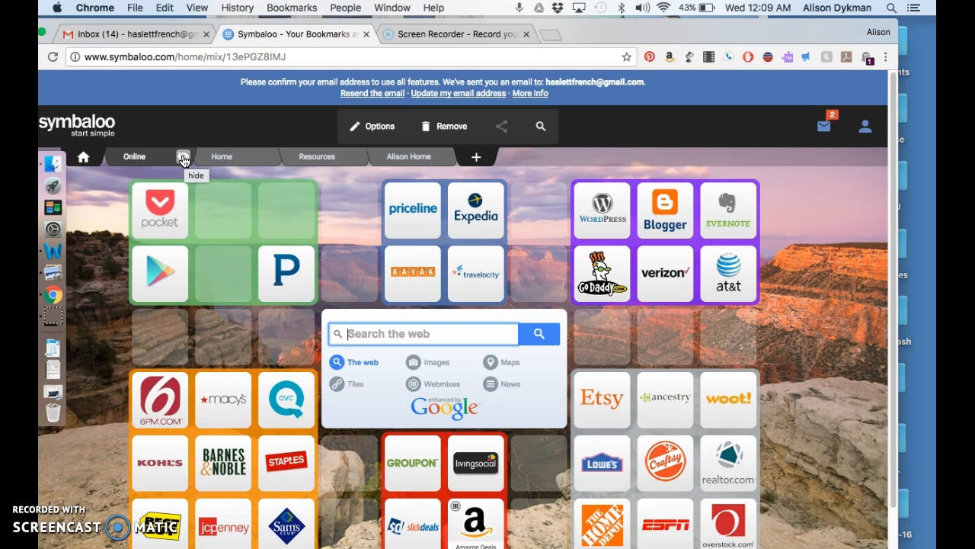
pyautogui.click(183, 158)
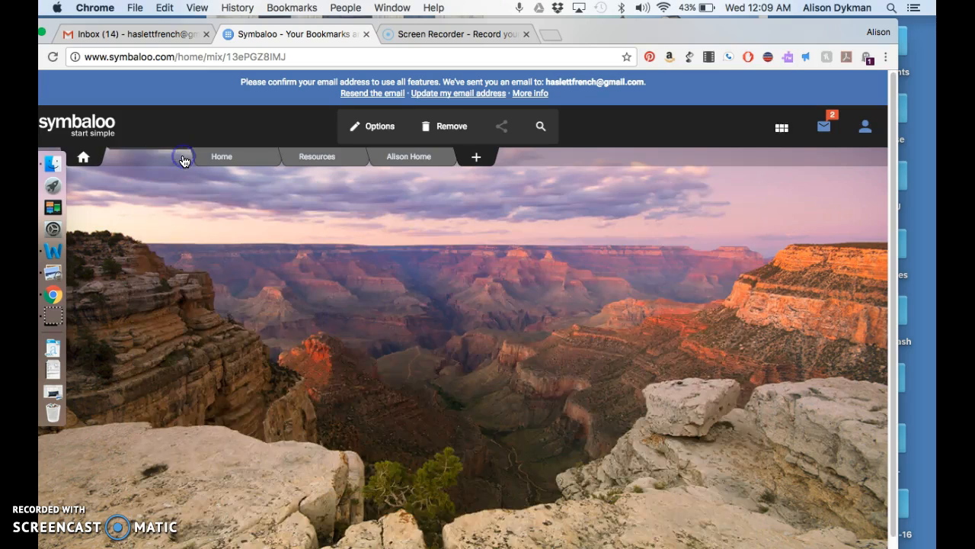
pyautogui.click(176, 138)
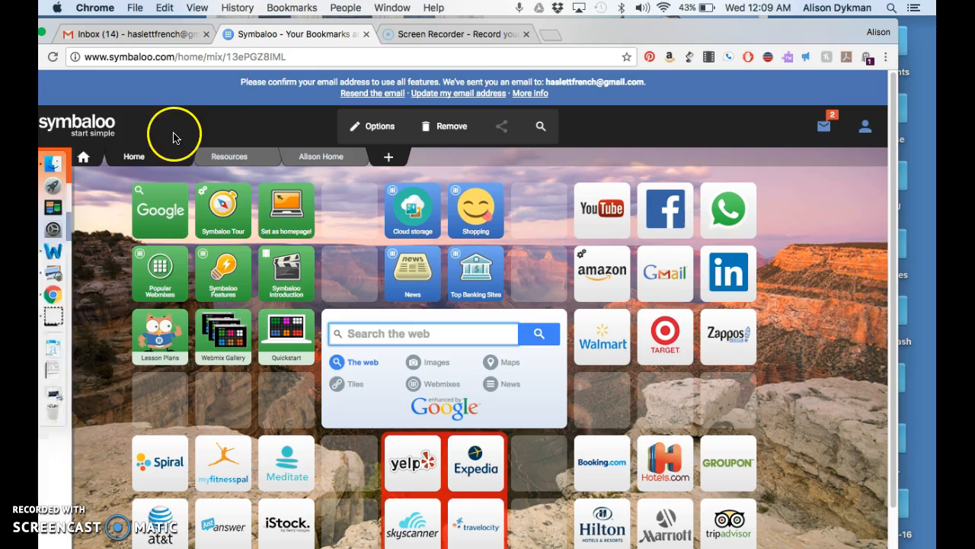
pyautogui.moveTo(604, 34); pyautogui.dragTo(650, 32)
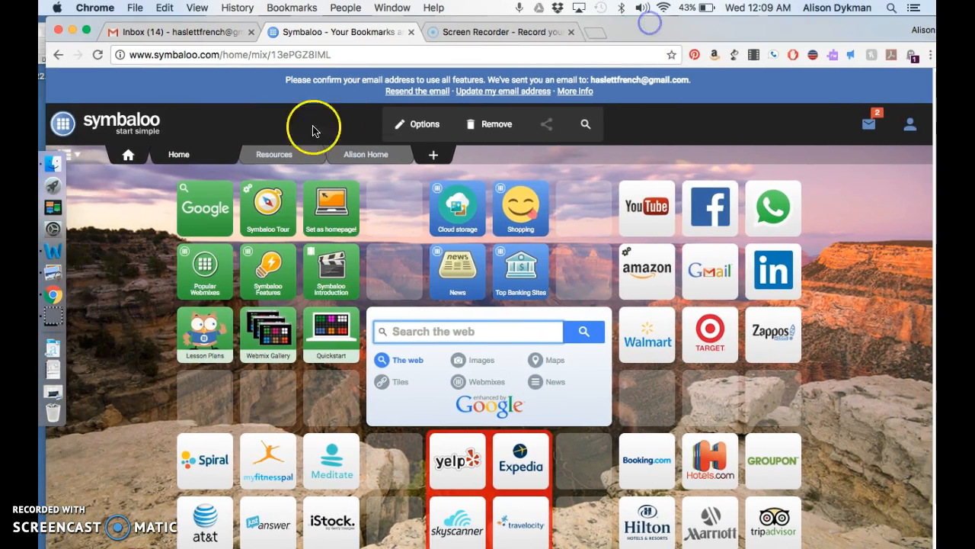
pyautogui.click(74, 155)
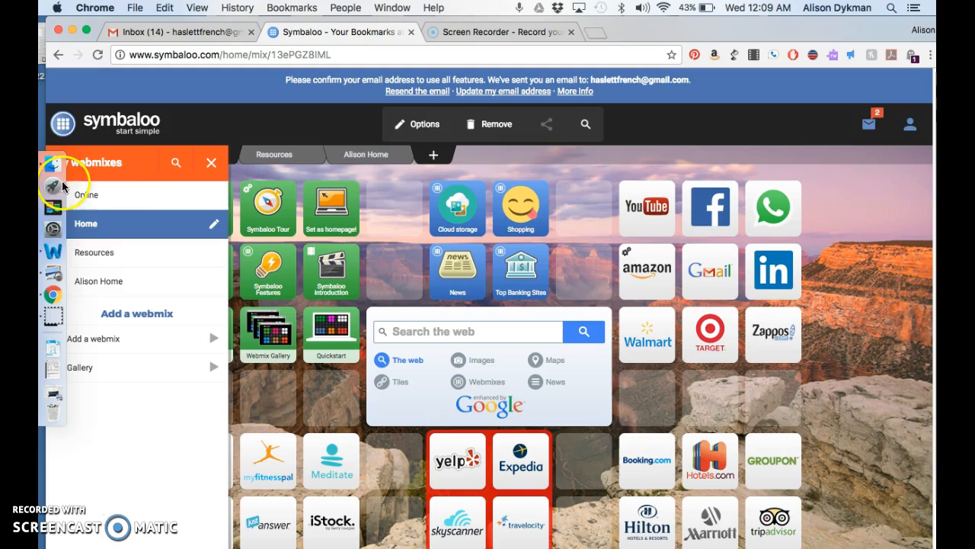
pyautogui.click(122, 227)
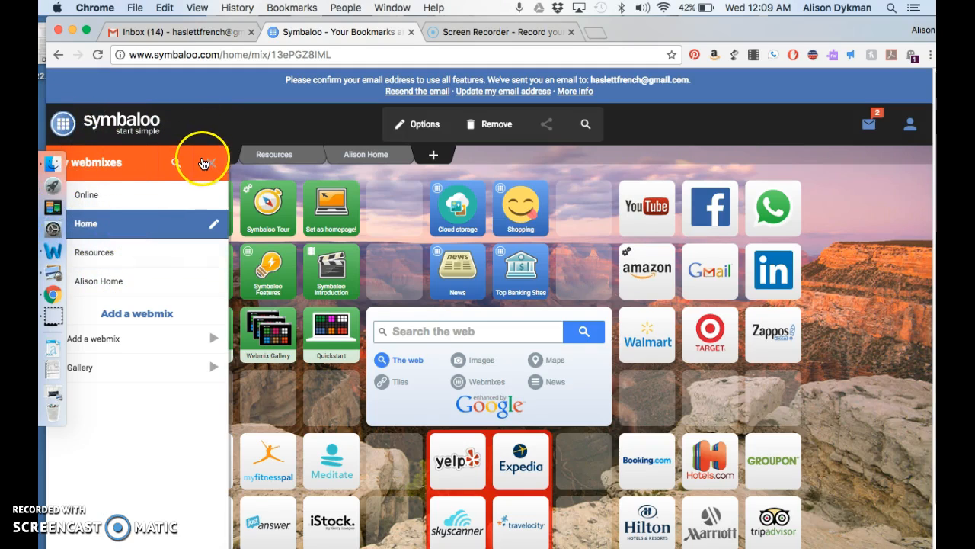
pyautogui.click(204, 162)
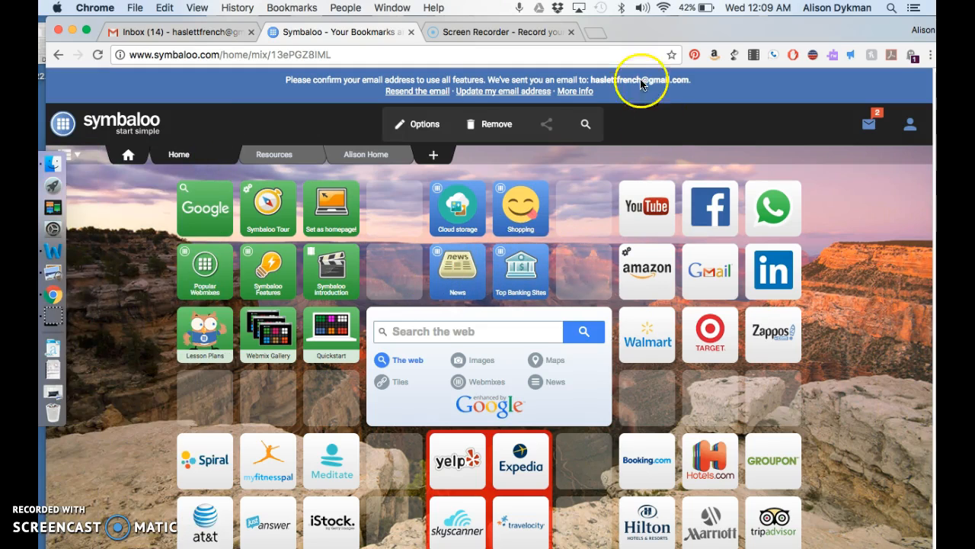
# Step: Drag the YouTube, Gmail, Amazon and WhatsApp tiles onto the personal home webmix tab
pyautogui.moveTo(657, 34); pyautogui.dragTo(604, 17)
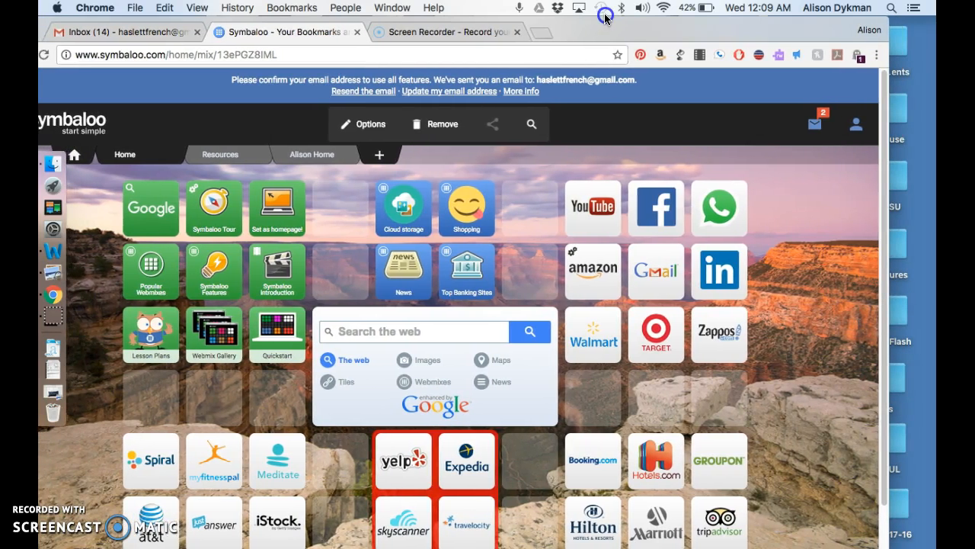
pyautogui.moveTo(591, 211); pyautogui.dragTo(317, 167)
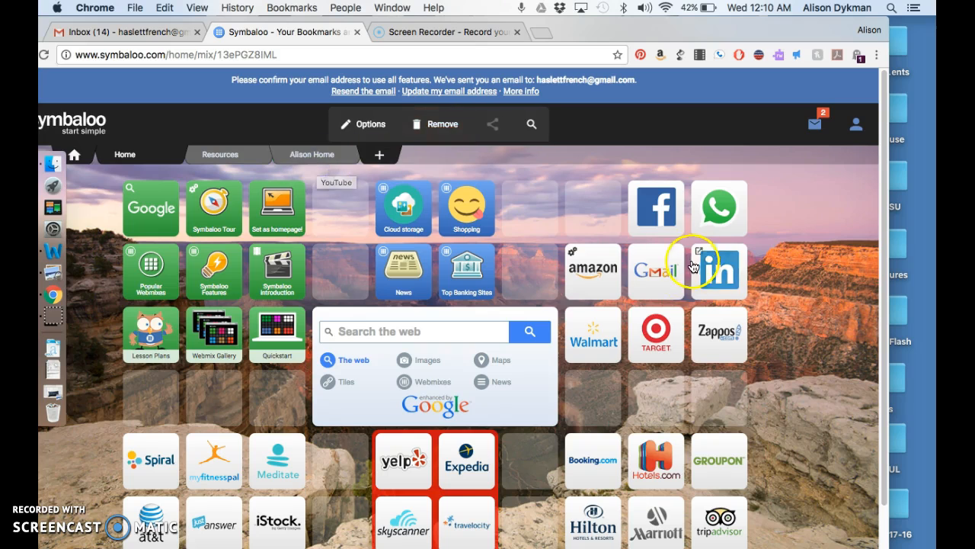
pyautogui.moveTo(656, 271); pyautogui.dragTo(320, 163)
pyautogui.moveTo(604, 274); pyautogui.dragTo(318, 163)
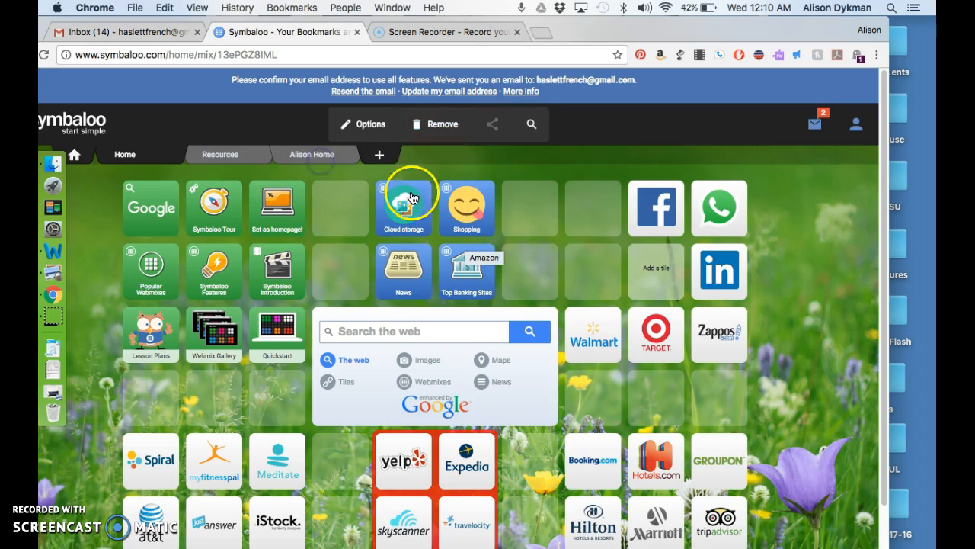
pyautogui.moveTo(711, 214); pyautogui.dragTo(310, 165)
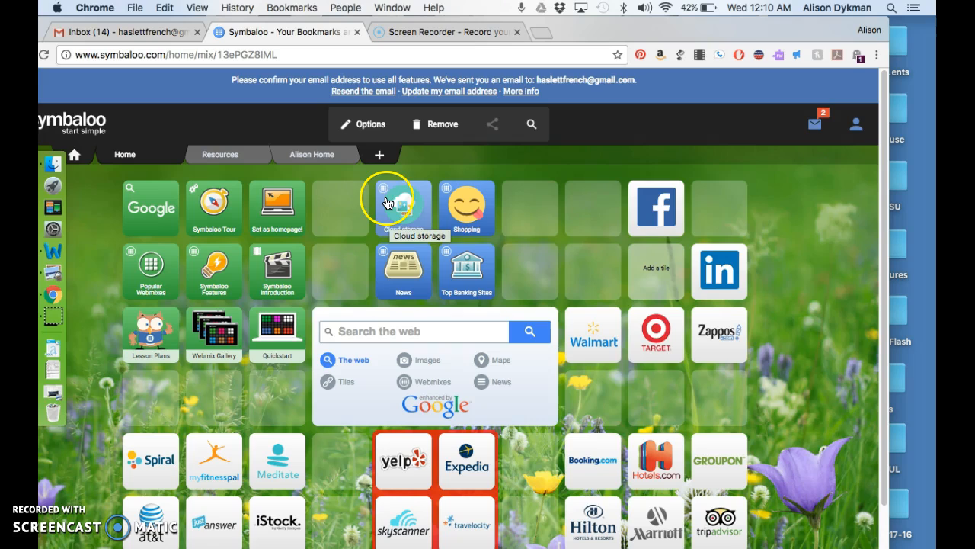
# Step: Open the Cloud storage tile group, then close the add-tile sidebar
pyautogui.click(389, 196)
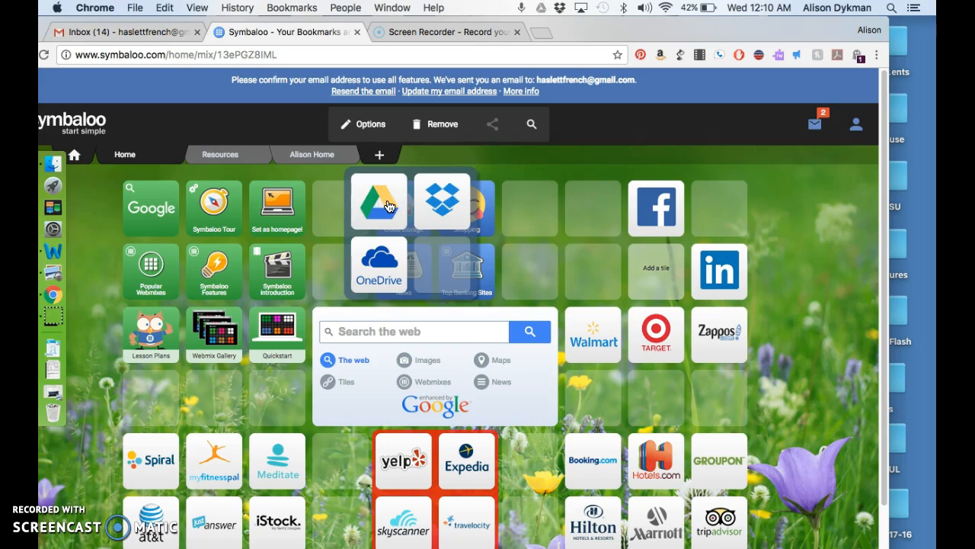
pyautogui.click(440, 218)
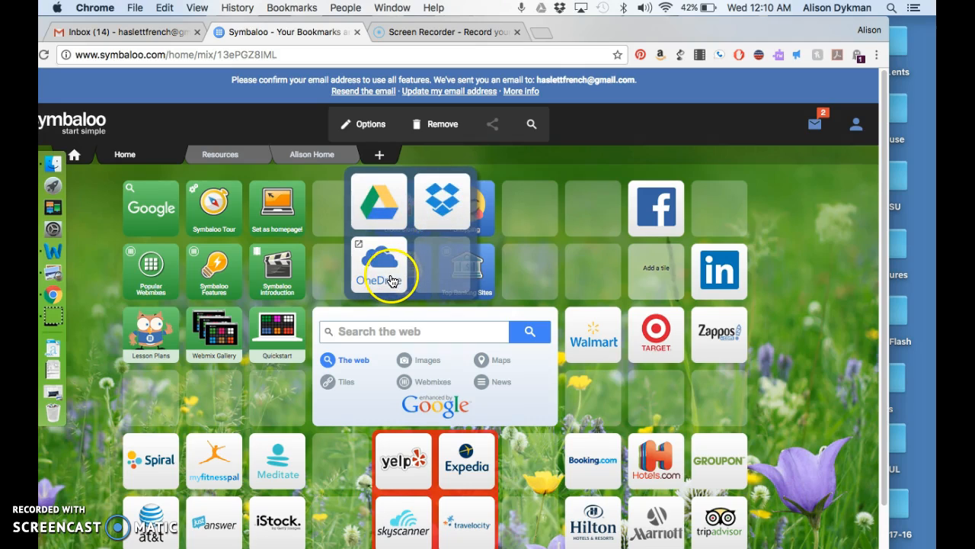
pyautogui.click(538, 270)
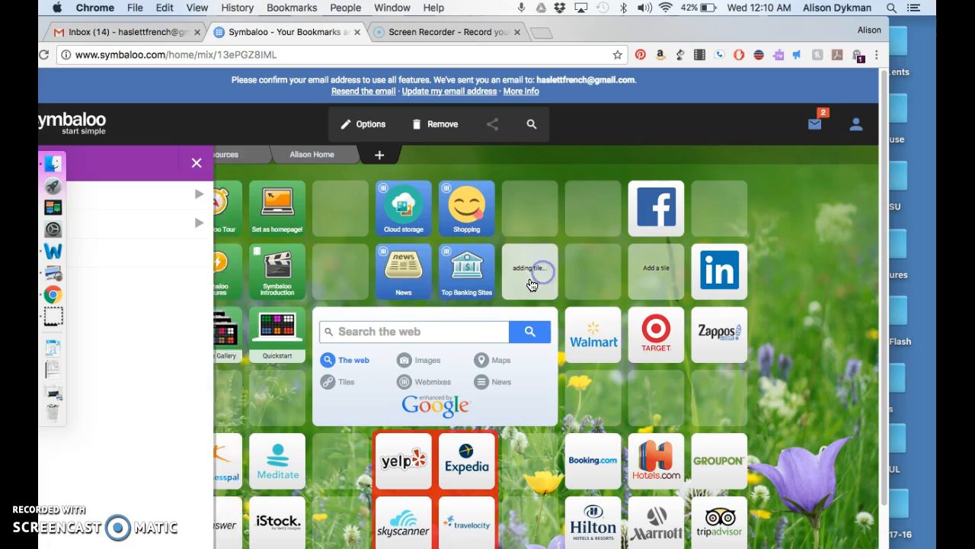
pyautogui.click(219, 161)
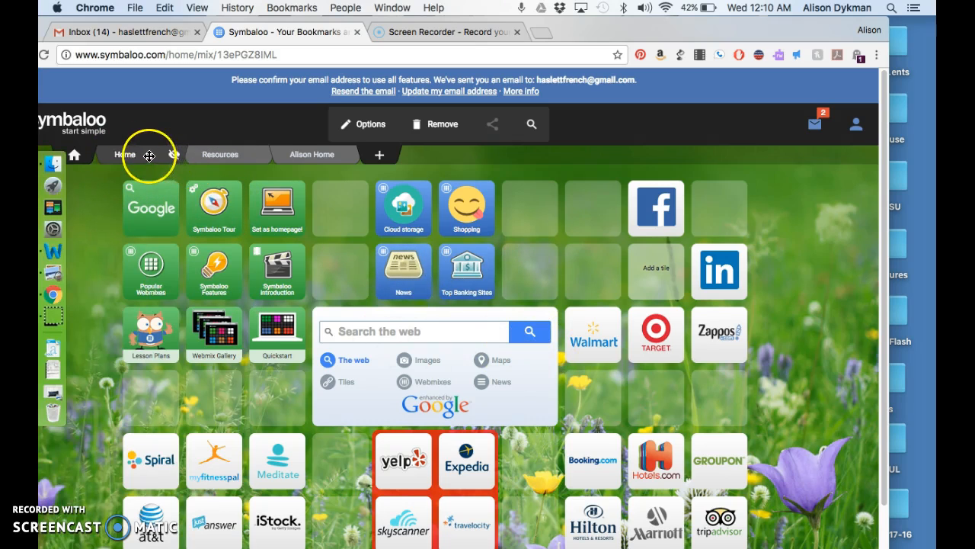
# Step: Close the Home, Music and Resources webmix tabs
pyautogui.click(174, 157)
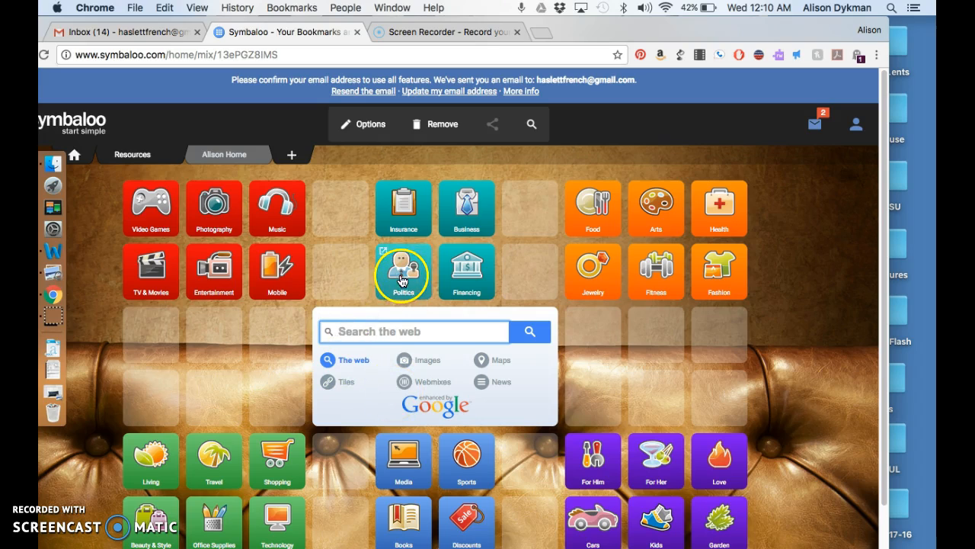
pyautogui.click(276, 213)
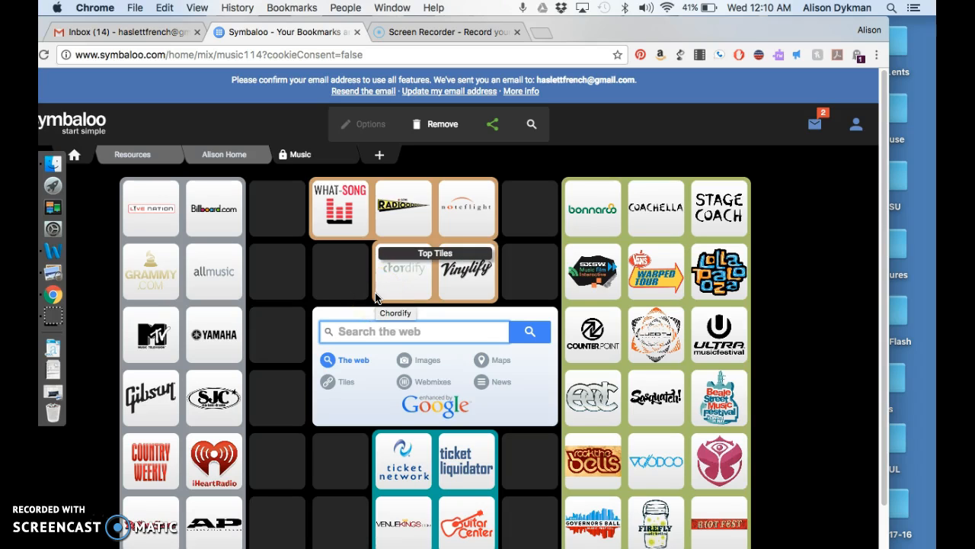
pyautogui.scroll(-2, 319, 378)
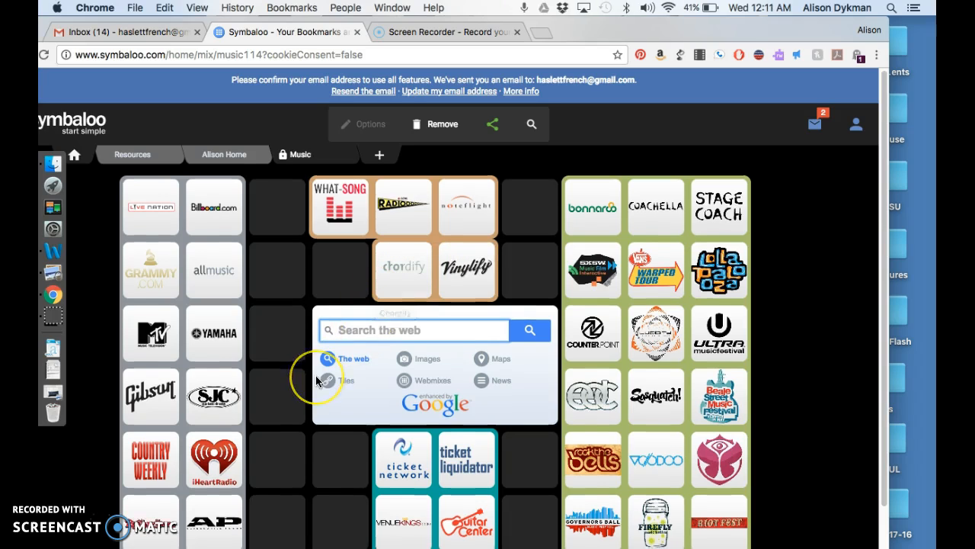
pyautogui.scroll(2, 318, 379)
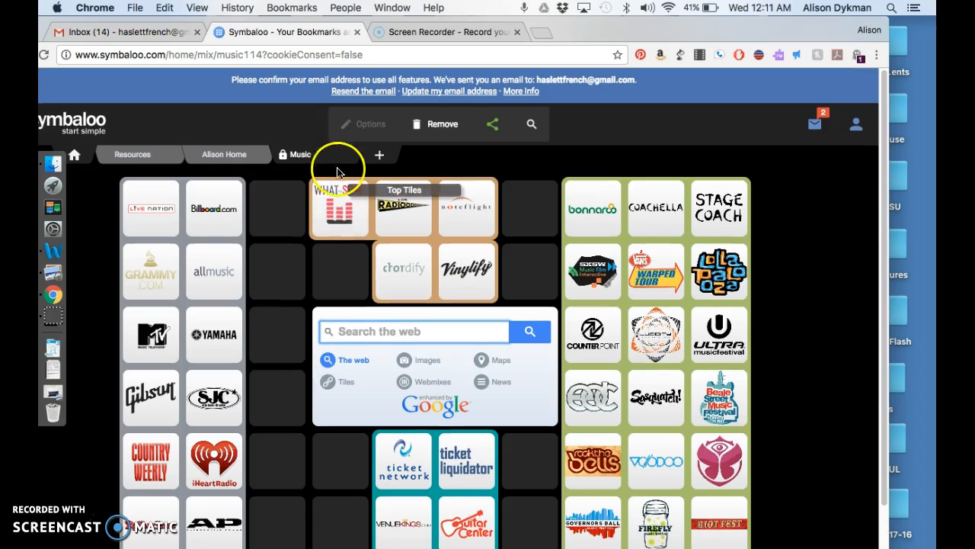
pyautogui.moveTo(344, 159)
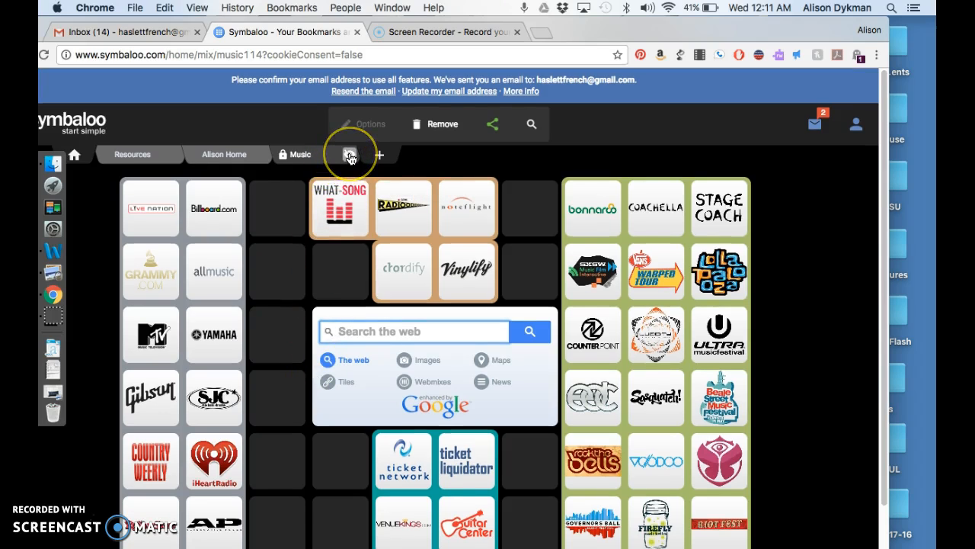
pyautogui.click(350, 156)
pyautogui.click(297, 141)
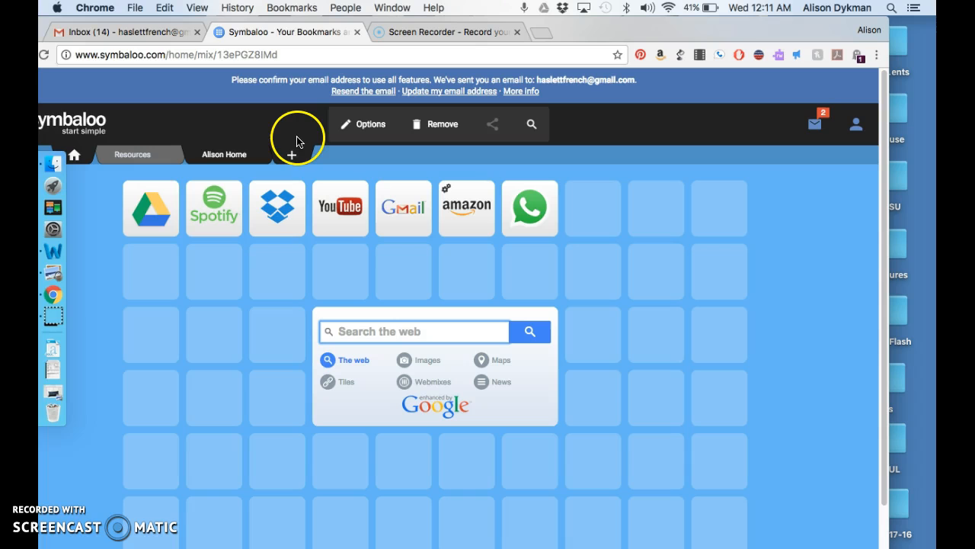
pyautogui.click(134, 155)
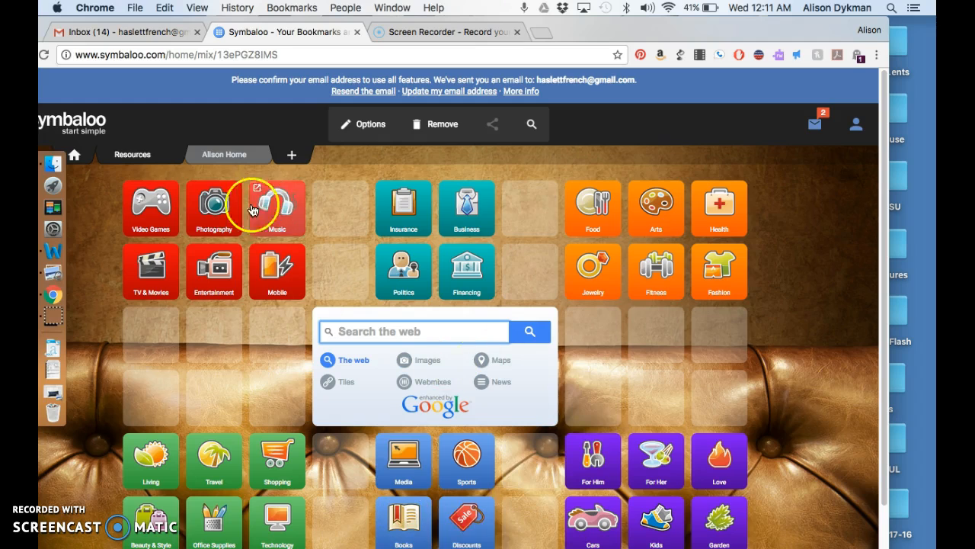
pyautogui.click(183, 155)
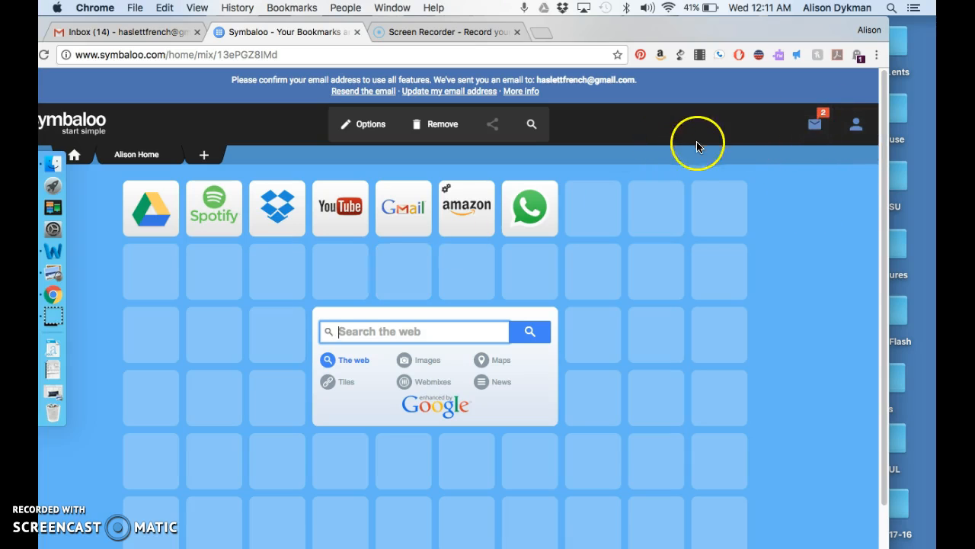
# Step: Search Profiles for the user's own name and open the matching profile's summary
pyautogui.click(855, 126)
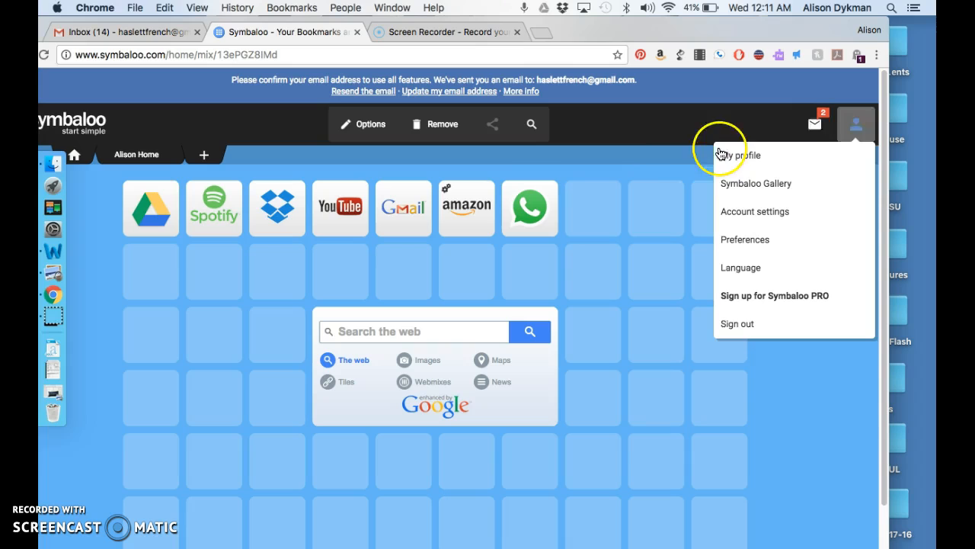
pyautogui.click(534, 124)
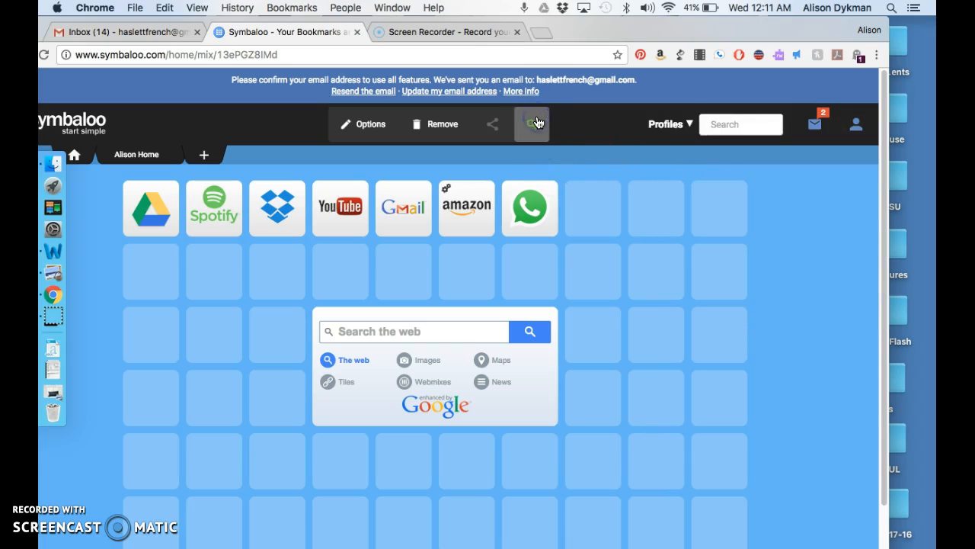
pyautogui.click(718, 131)
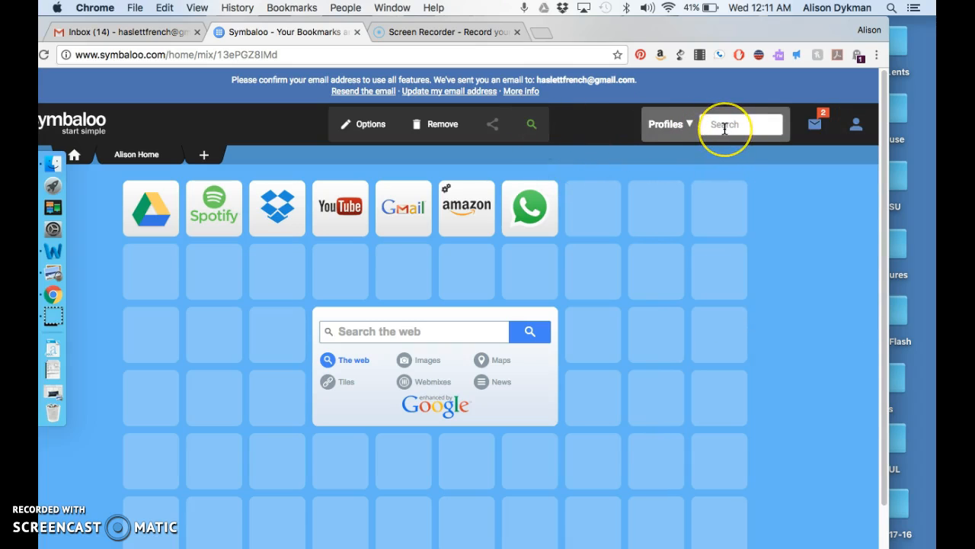
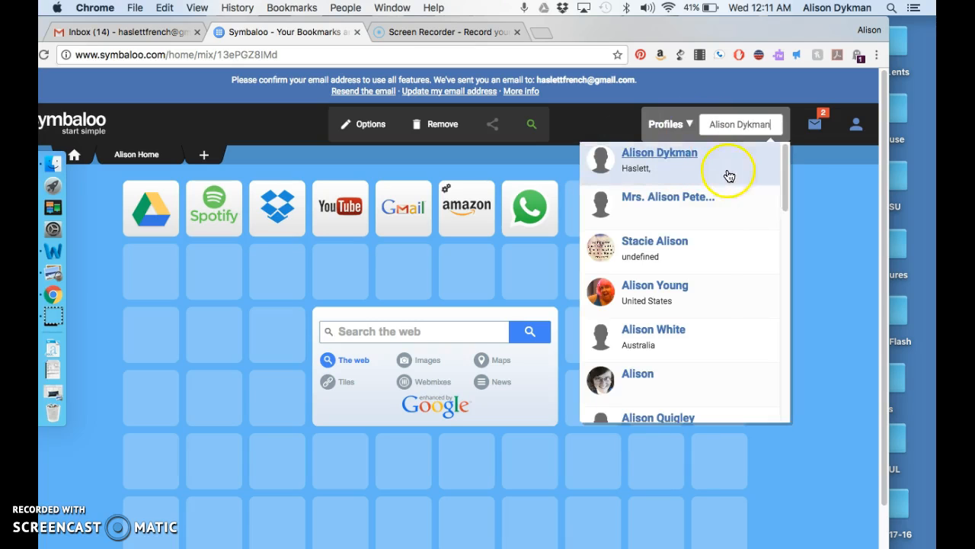
pyautogui.click(709, 166)
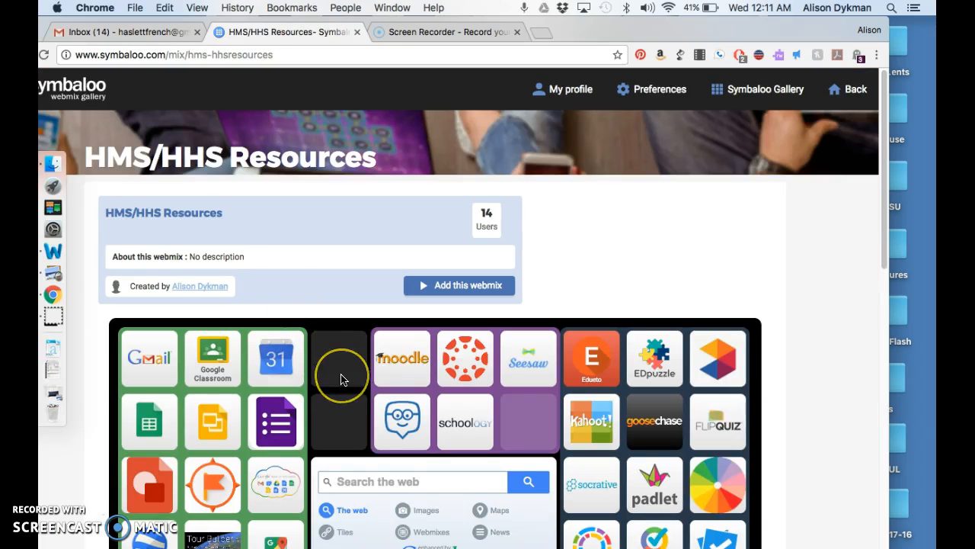
# Step: Open the profile's HMS/HHS Resources webmix, then switch back to the personal home webmix
pyautogui.scroll(-3, 337, 374)
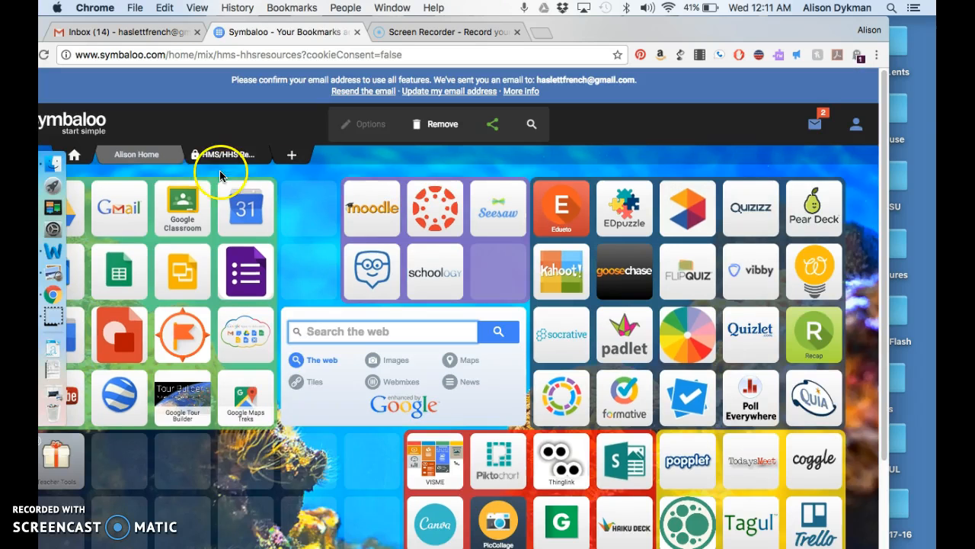
pyautogui.click(199, 164)
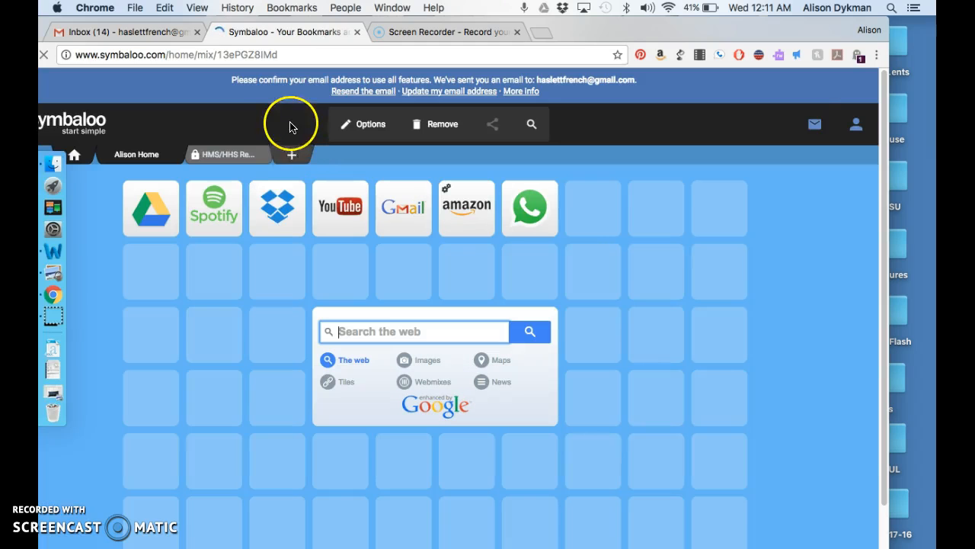
pyautogui.click(234, 155)
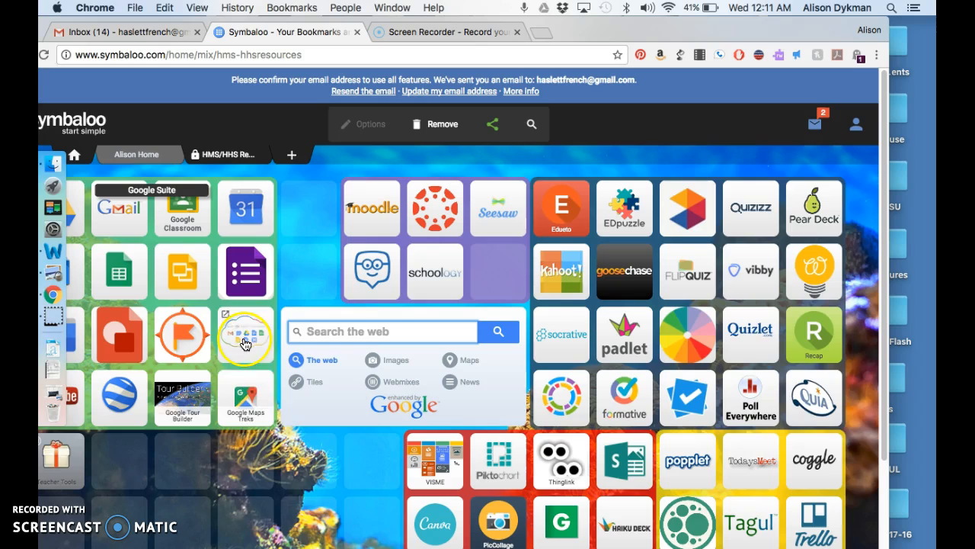
pyautogui.scroll(-1, 271, 436)
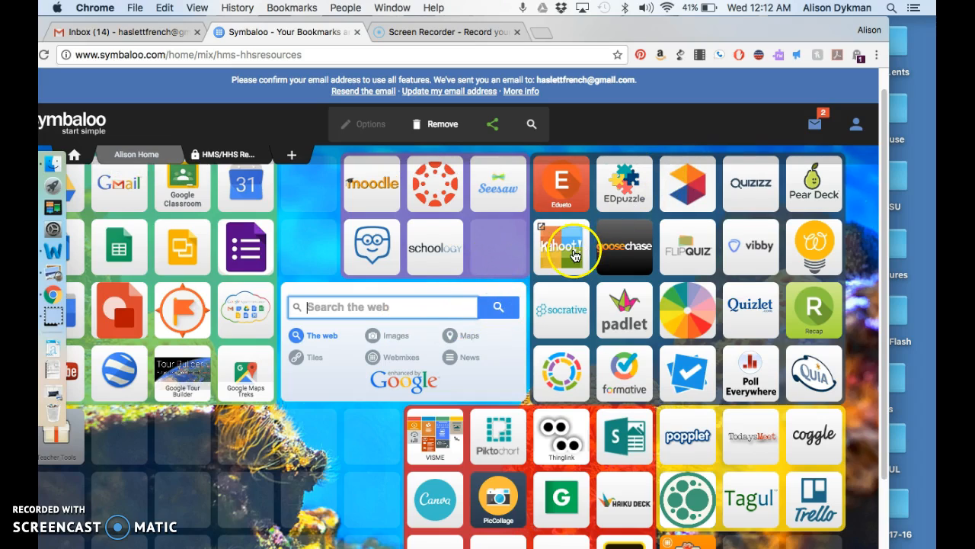
pyautogui.click(479, 239)
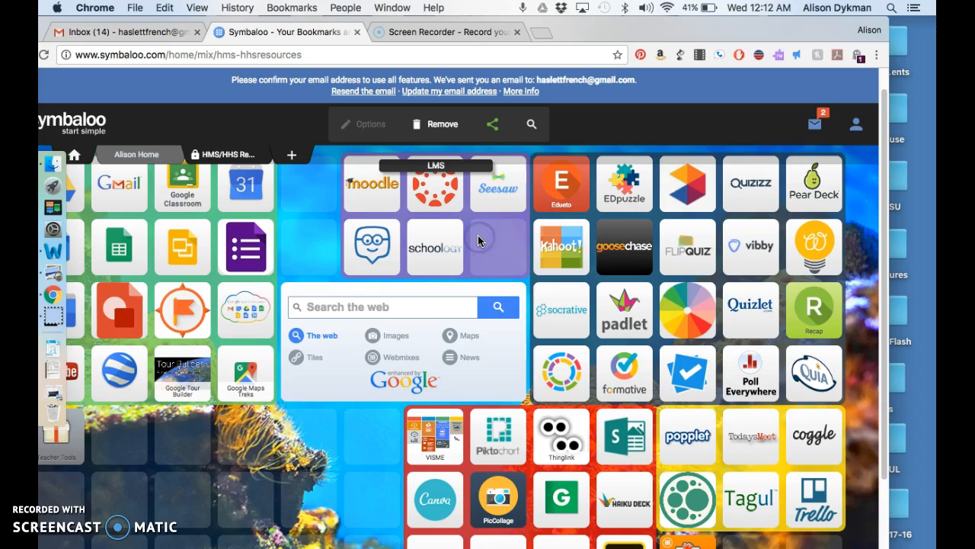
pyautogui.click(461, 232)
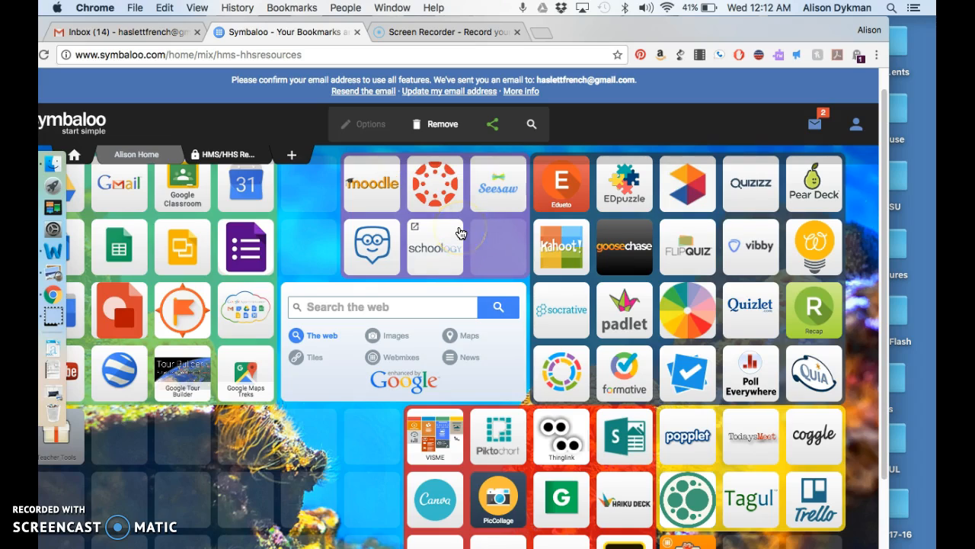
pyautogui.click(149, 152)
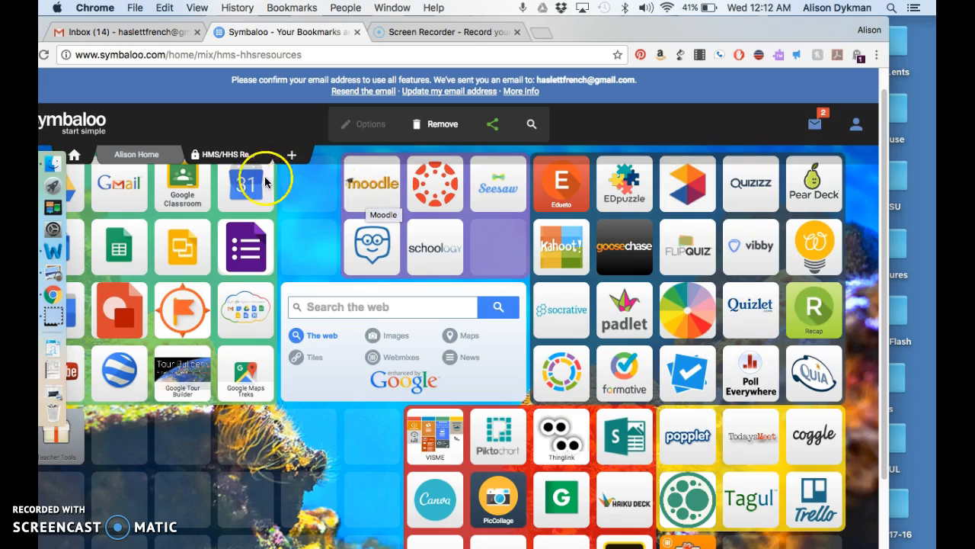
pyautogui.click(150, 154)
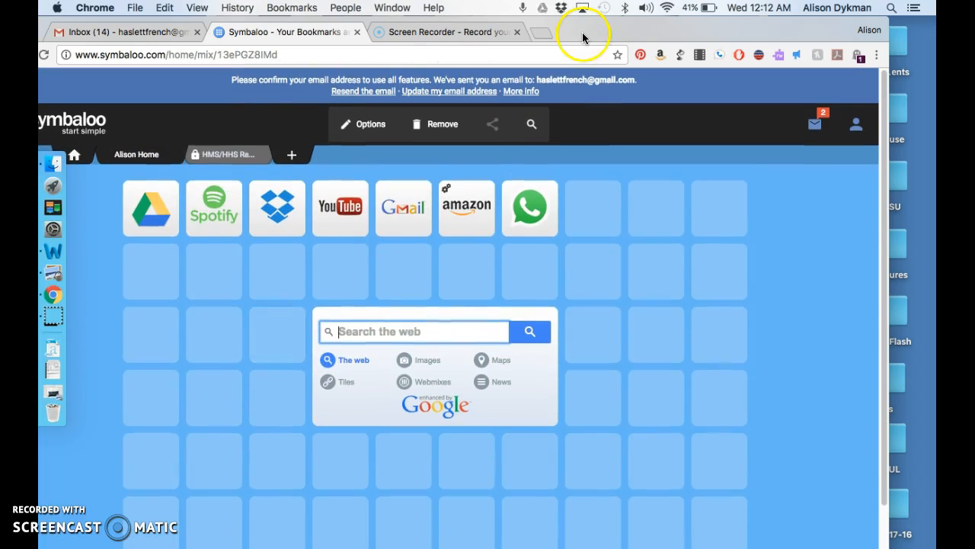
# Step: Search tiles for 'screencastify' and place the Screencastify tile in the row above the search box
pyautogui.moveTo(583, 37); pyautogui.dragTo(621, 30)
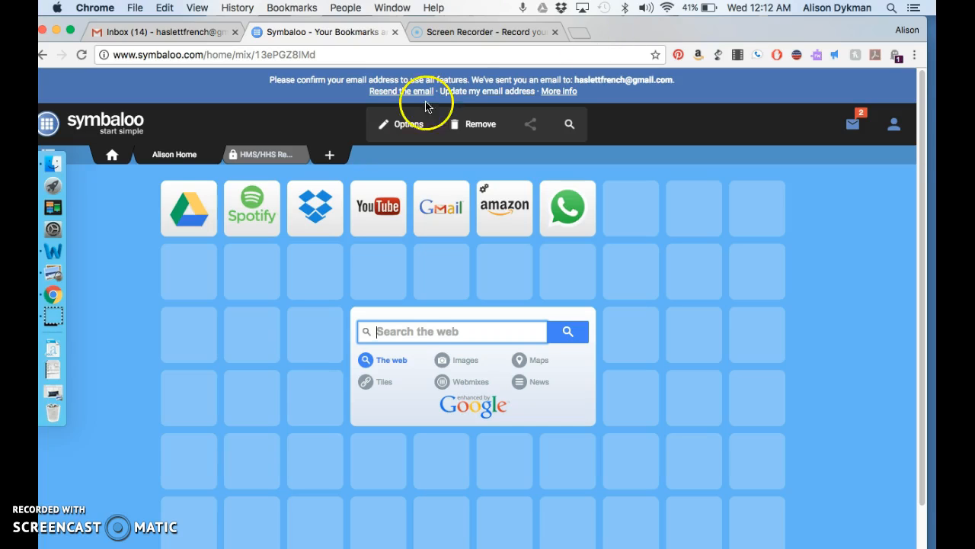
pyautogui.click(111, 156)
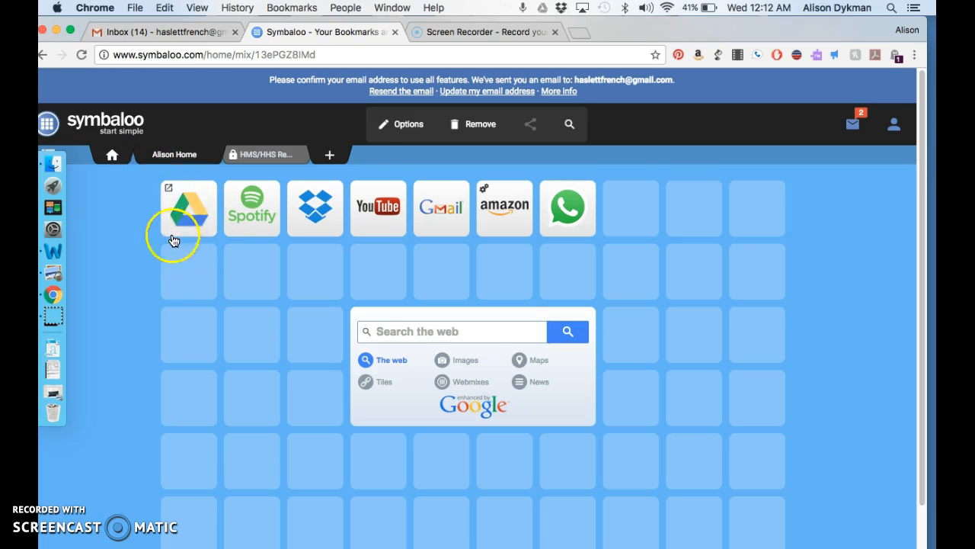
pyautogui.click(623, 207)
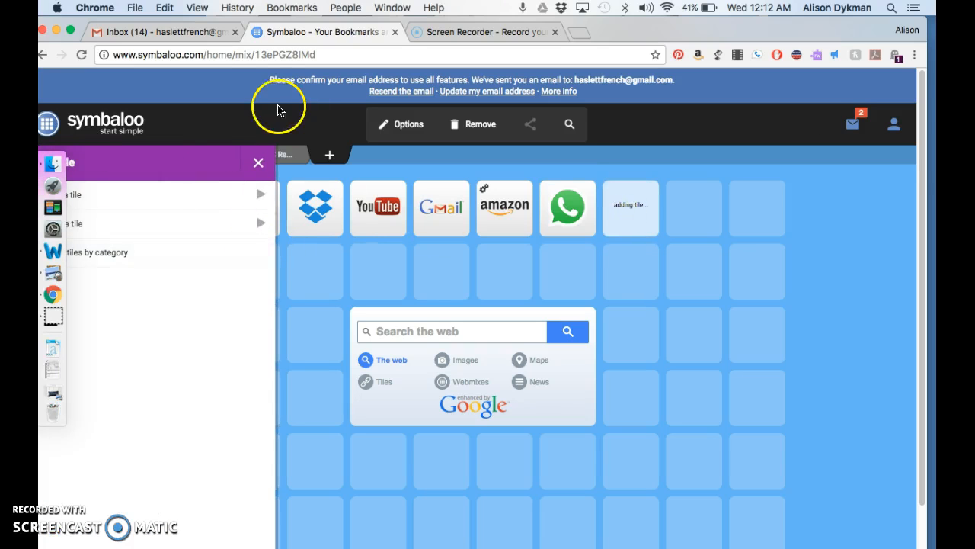
pyautogui.moveTo(616, 28); pyautogui.dragTo(654, 16)
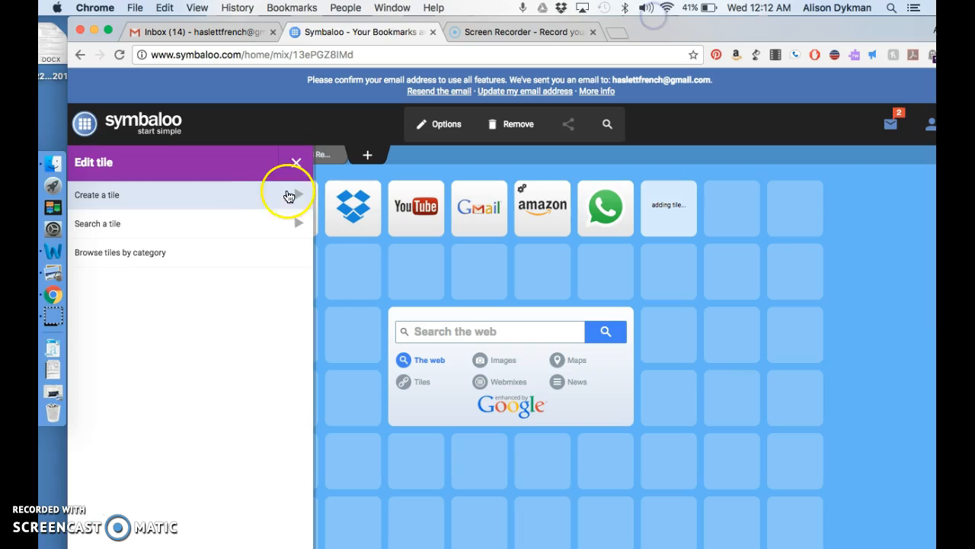
pyautogui.click(208, 228)
pyautogui.click(188, 263)
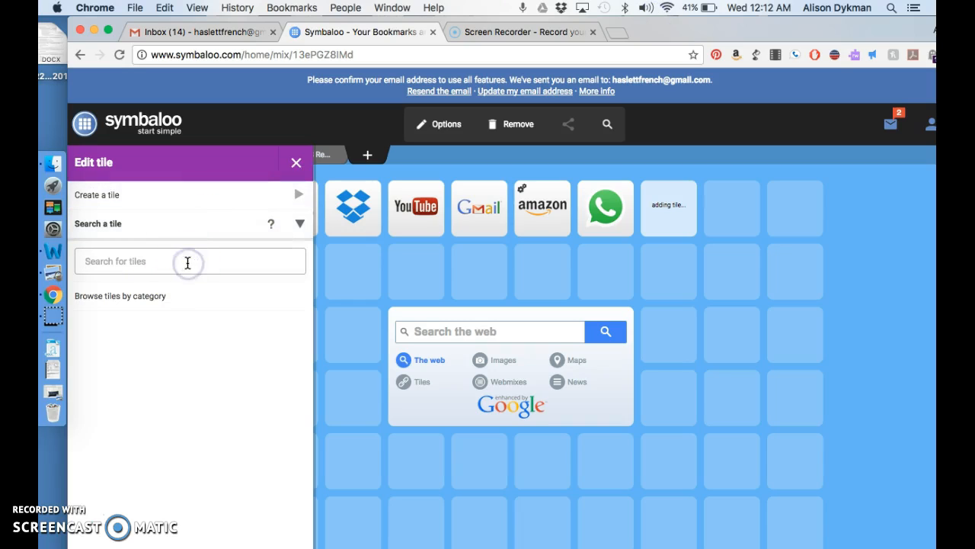
pyautogui.write('screencastif')
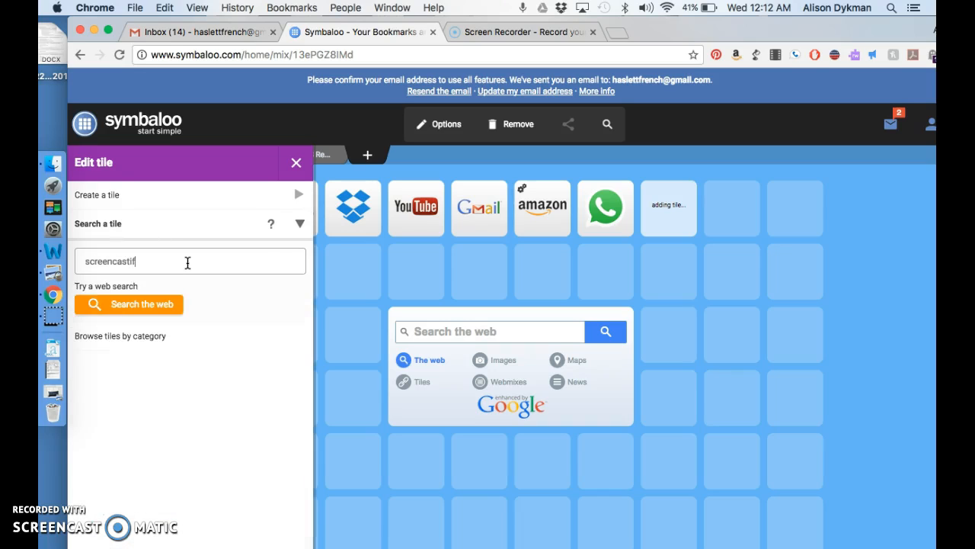
pyautogui.write('y')
pyautogui.click(109, 321)
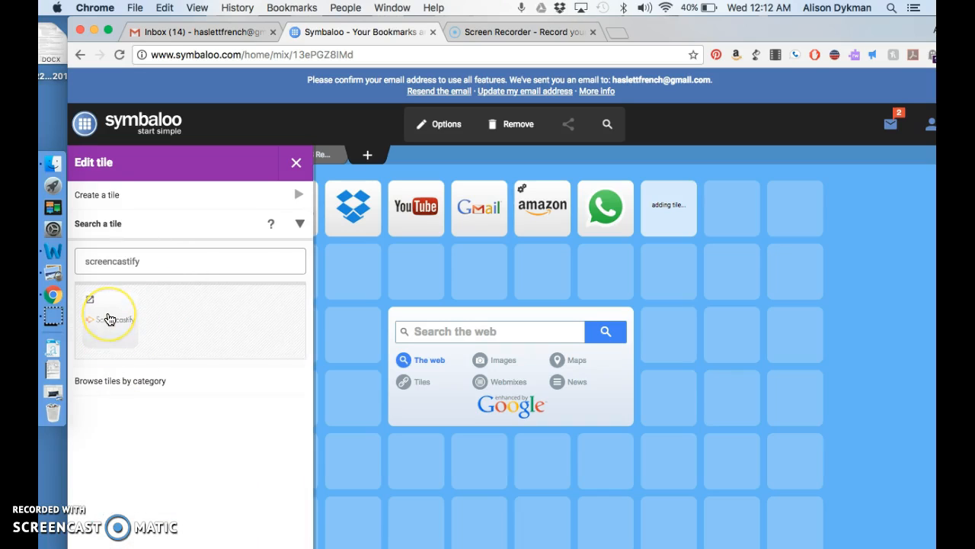
pyautogui.moveTo(109, 319); pyautogui.dragTo(415, 272)
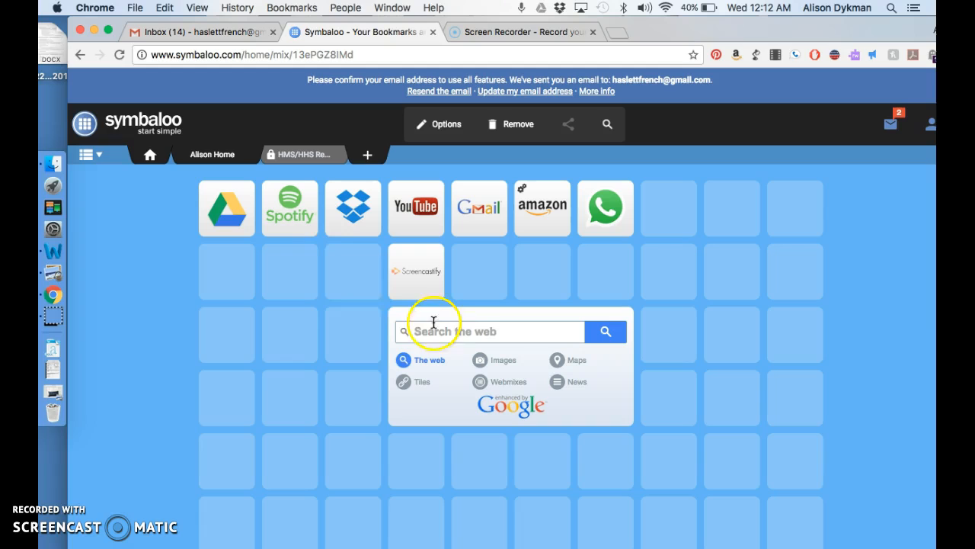
pyautogui.click(364, 267)
pyautogui.click(221, 231)
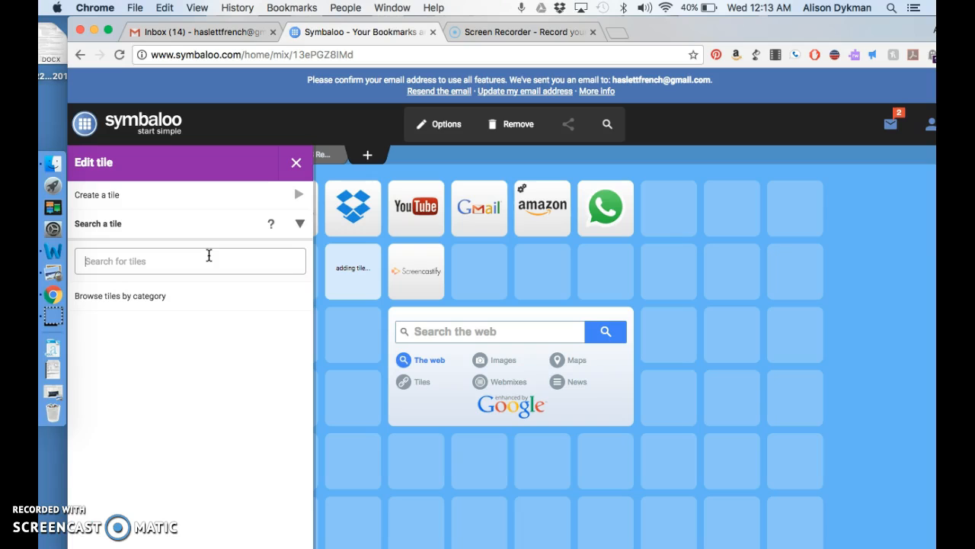
pyautogui.click(128, 195)
pyautogui.click(148, 314)
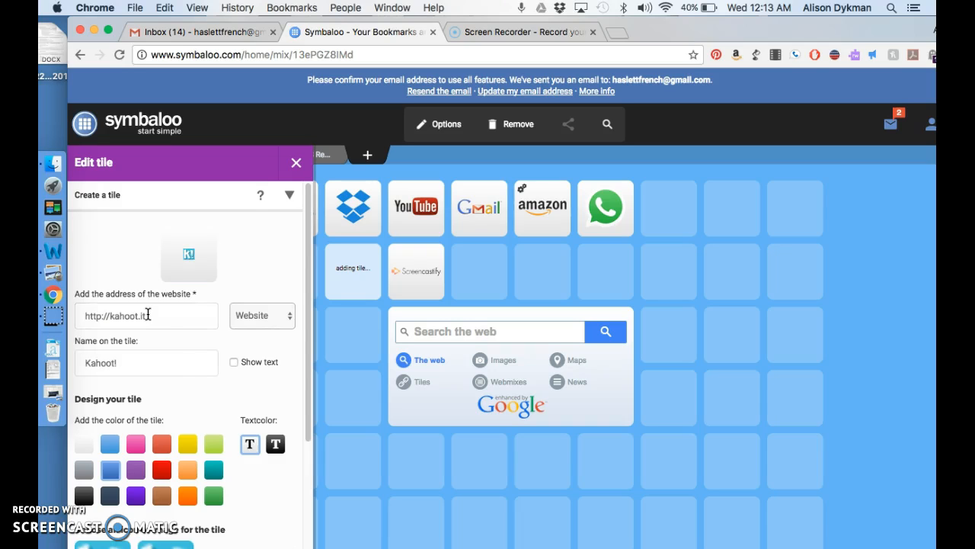
pyautogui.scroll(-5, 180, 364)
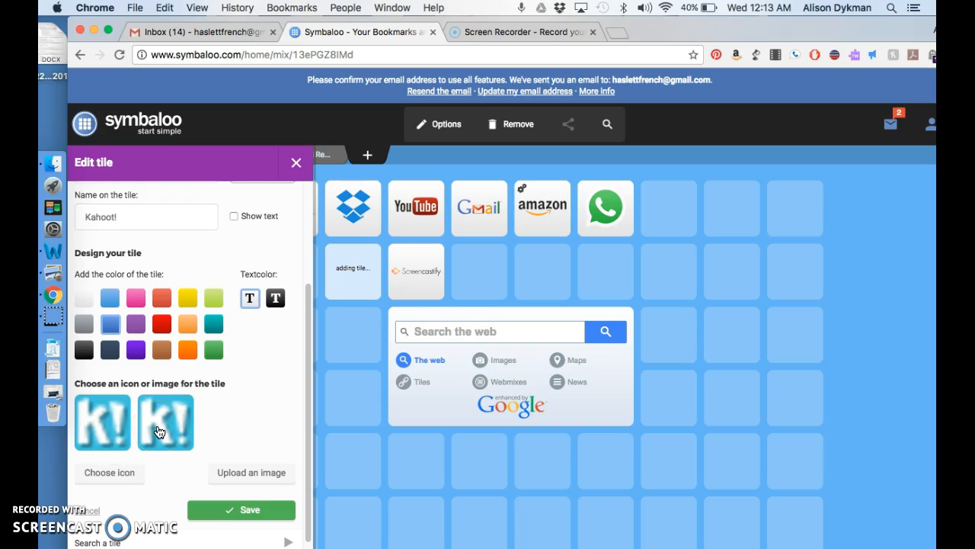
pyautogui.click(234, 216)
pyautogui.scroll(1, 160, 311)
pyautogui.scroll(3, 159, 311)
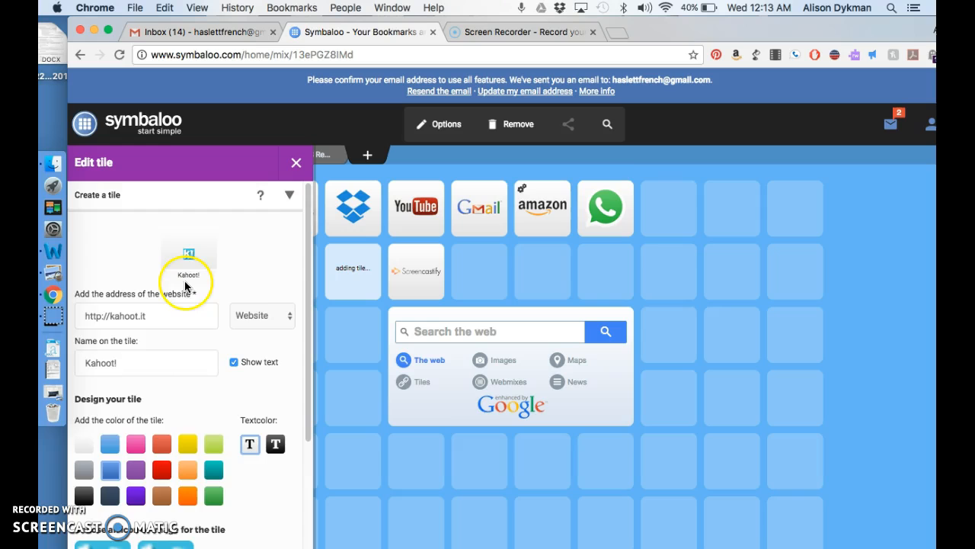
pyautogui.scroll(-5, 211, 377)
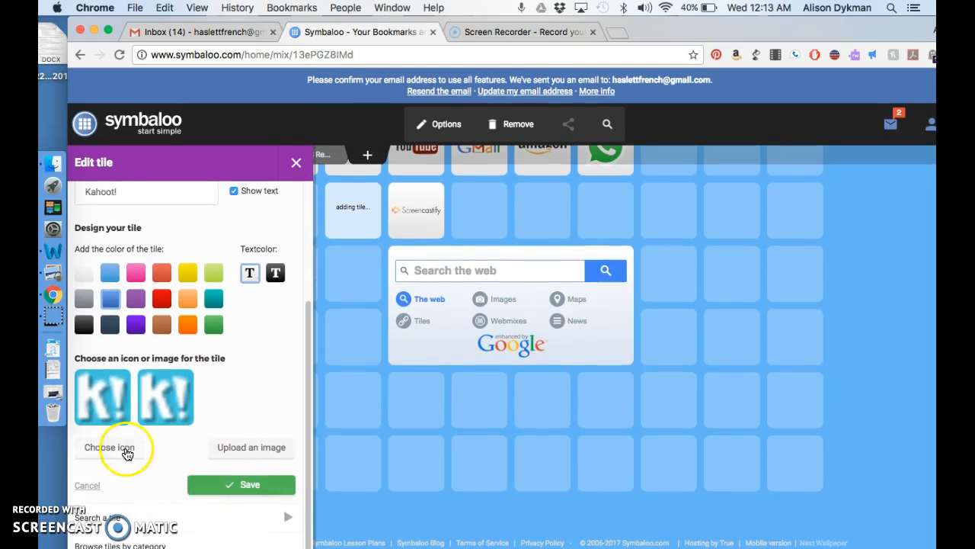
# Step: Give the Kahoot! tile a lollipop icon, teal background and white label text, and save it
pyautogui.click(124, 448)
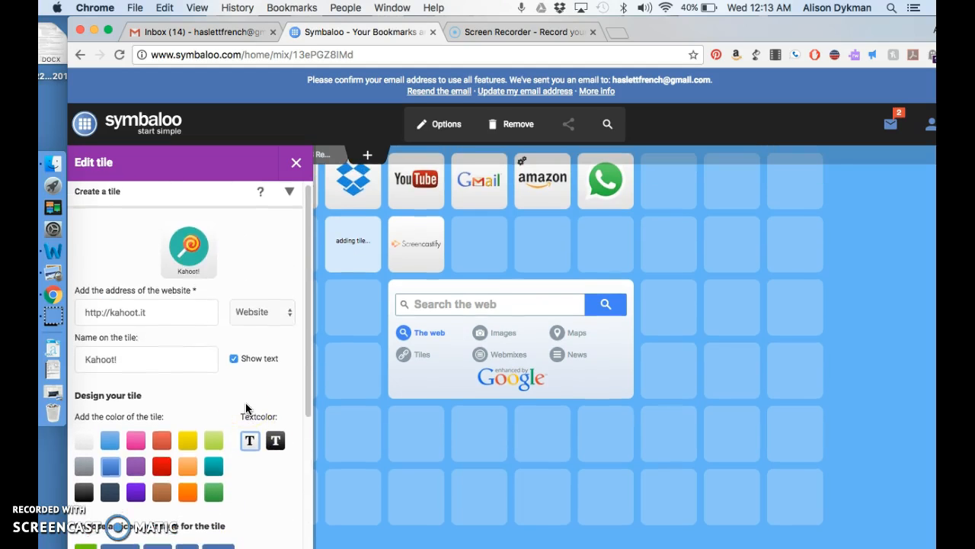
pyautogui.scroll(-5, 245, 404)
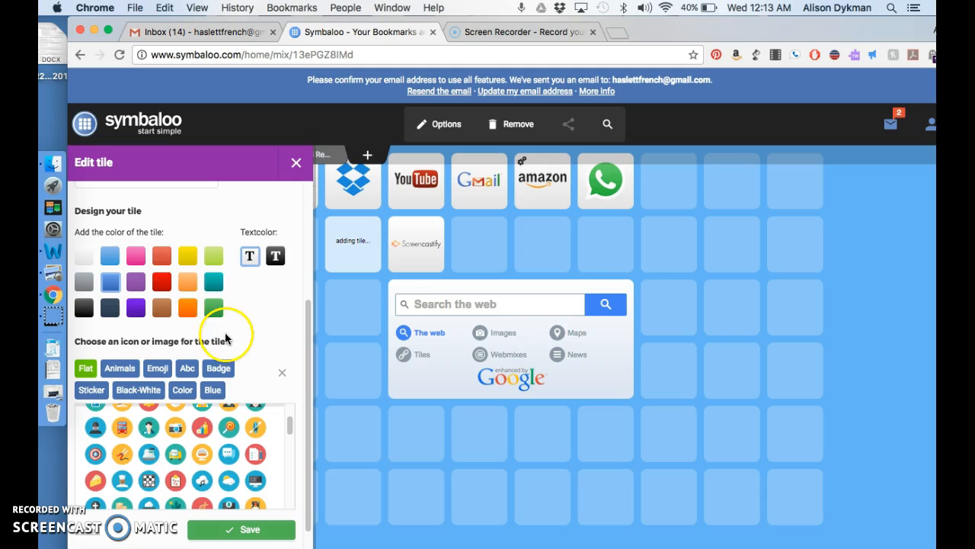
pyautogui.click(215, 281)
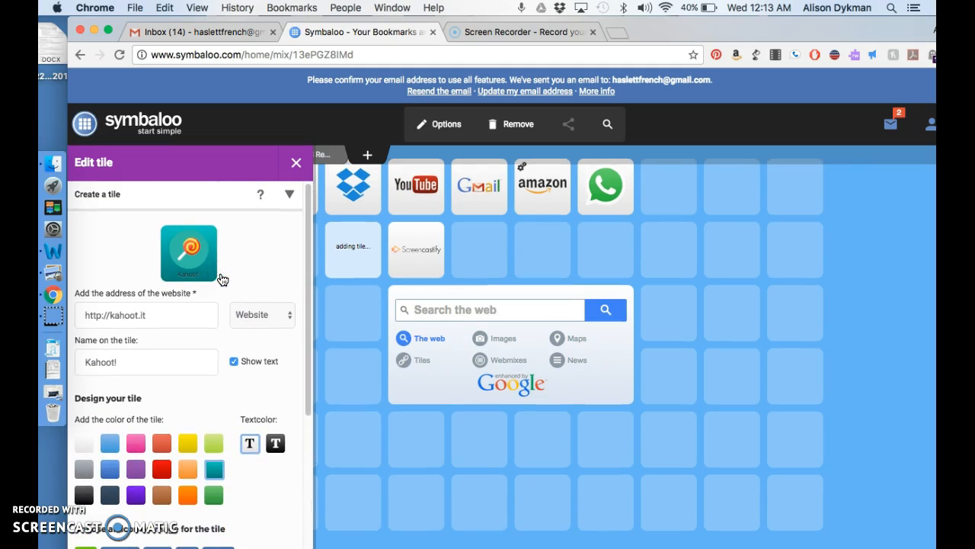
pyautogui.scroll(-1, 221, 279)
pyautogui.click(279, 416)
pyautogui.scroll(-10, 283, 469)
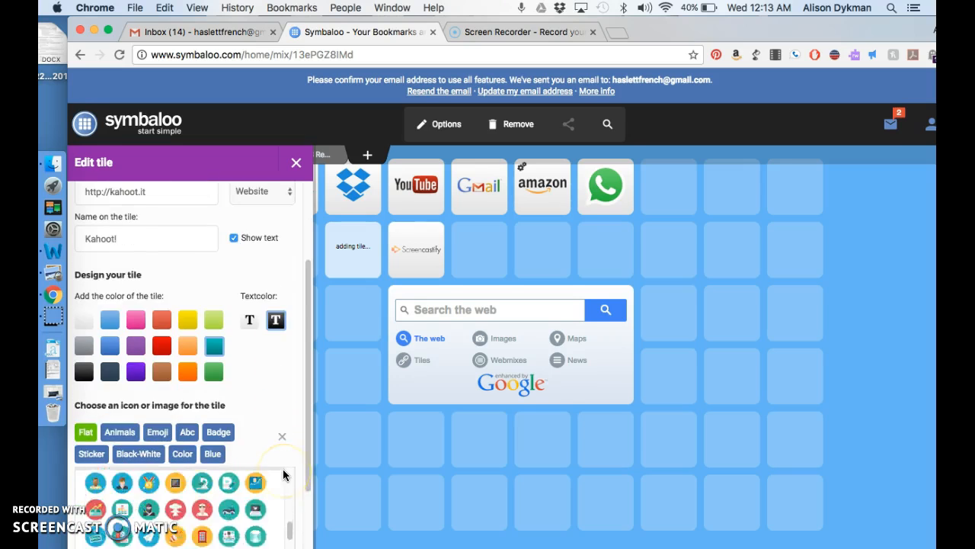
pyautogui.click(278, 481)
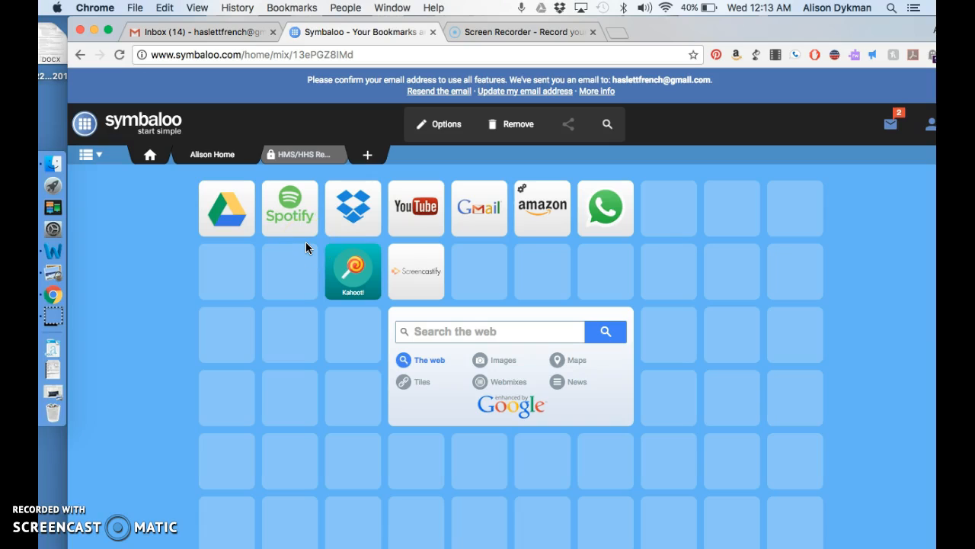
# Step: Find Google Slides in the tile search and place its tile below Kahoot!
pyautogui.click(232, 279)
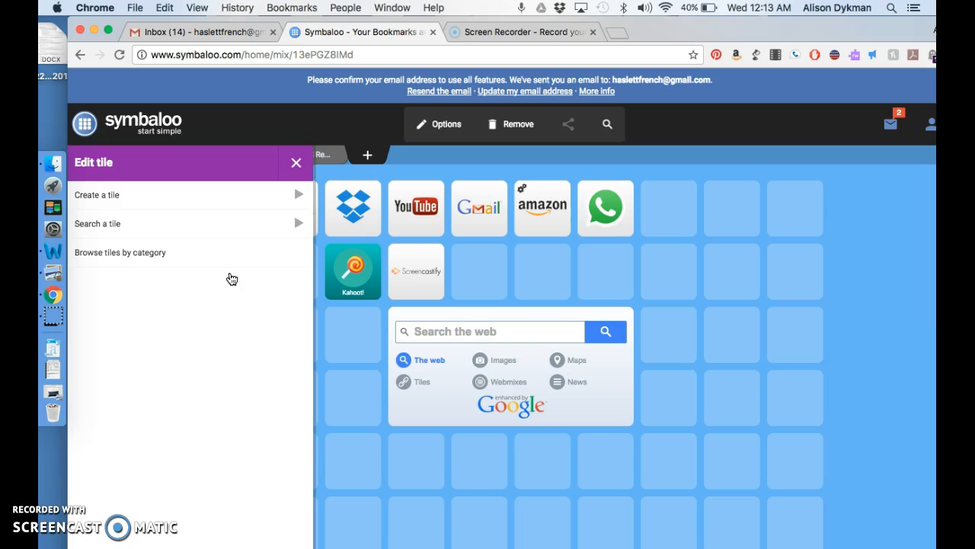
pyautogui.click(211, 224)
pyautogui.click(195, 262)
pyautogui.write('google drive')
pyautogui.click(188, 261)
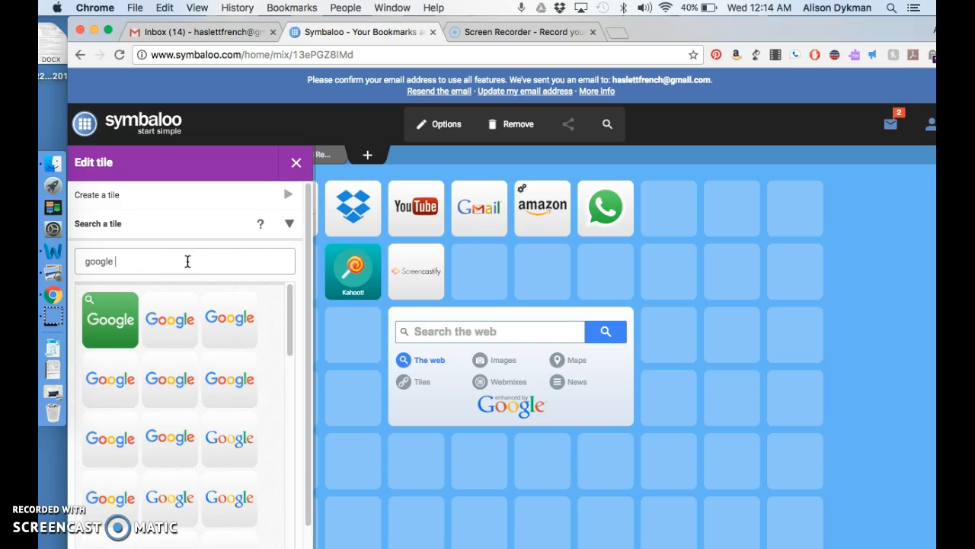
pyautogui.write('slides')
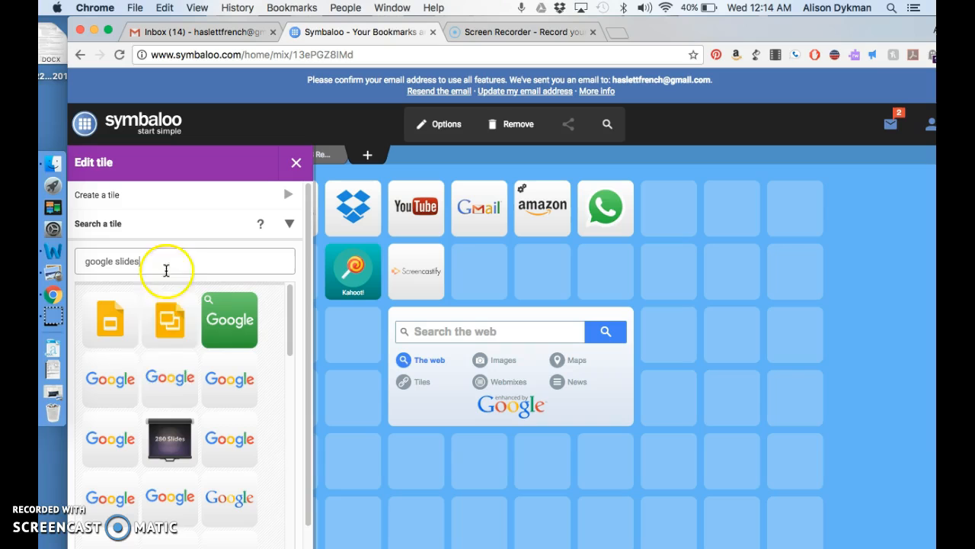
pyautogui.click(115, 338)
pyautogui.moveTo(115, 338); pyautogui.dragTo(355, 352)
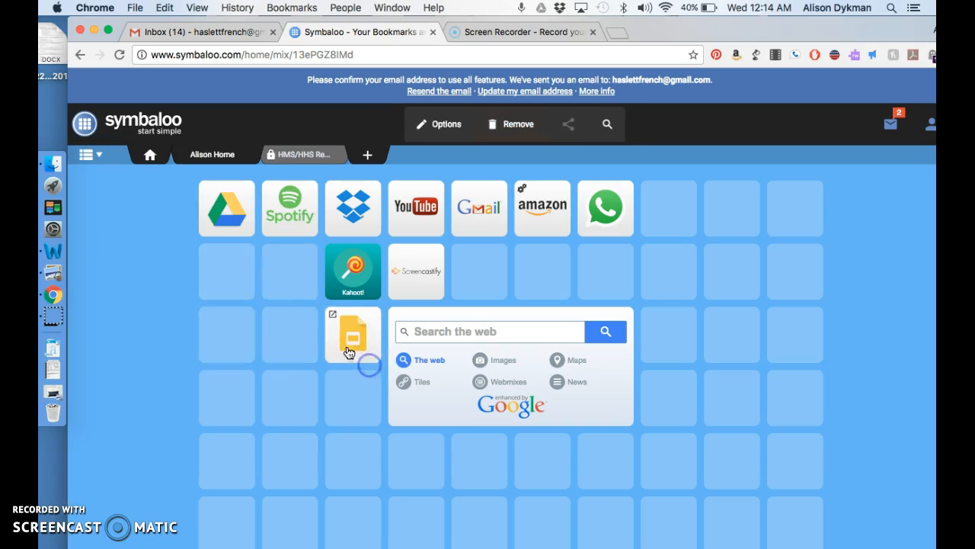
# Step: Add a Gmail tile from the tile search below Google Slides
pyautogui.click(236, 266)
pyautogui.click(170, 222)
pyautogui.write('gmail')
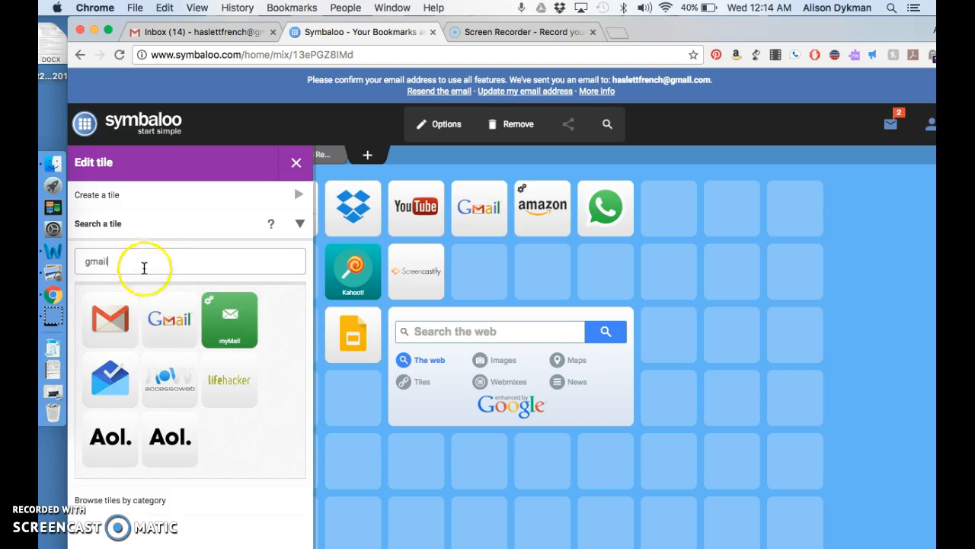
pyautogui.click(126, 323)
pyautogui.moveTo(126, 322); pyautogui.dragTo(352, 400)
# Step: Add the Google Docs tile from a 'google docs' search into an empty slot
pyautogui.click(225, 276)
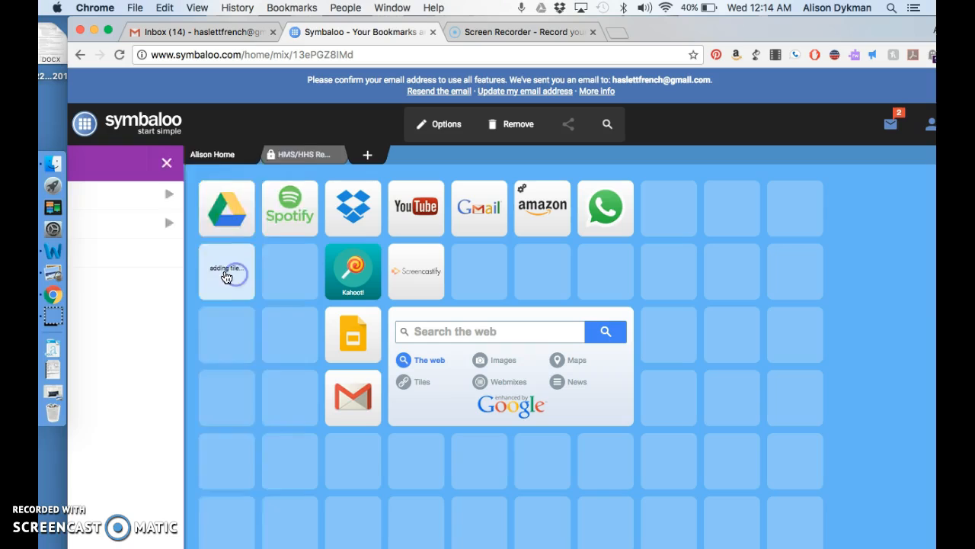
pyautogui.click(156, 229)
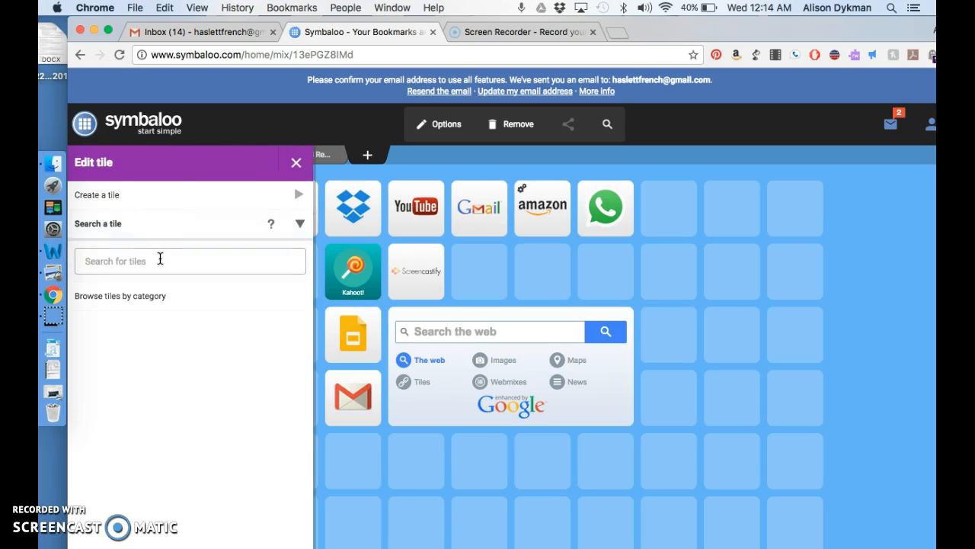
pyautogui.write('google docs')
pyautogui.click(122, 320)
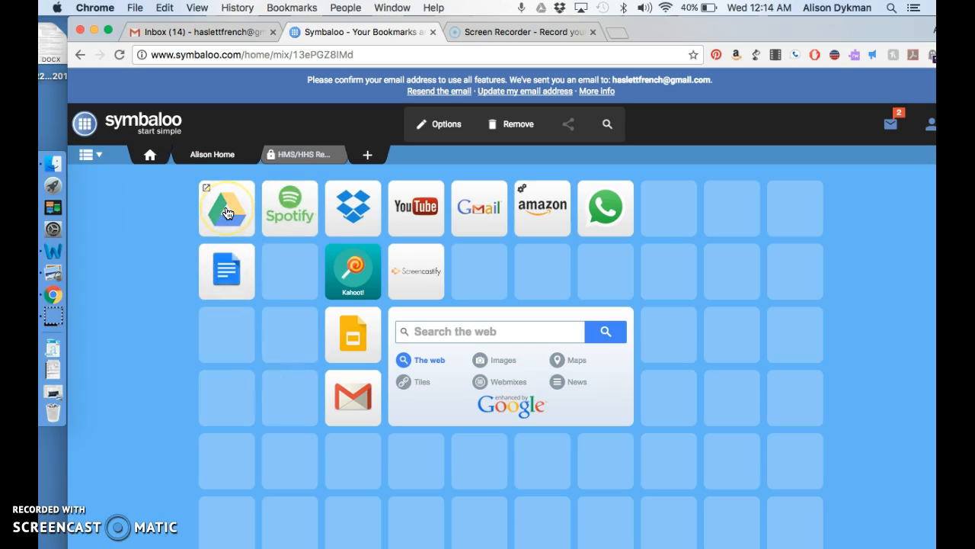
# Step: Move Google Slides to the top-right slot and pull the extra Gmail tile off the grid
pyautogui.click(300, 222)
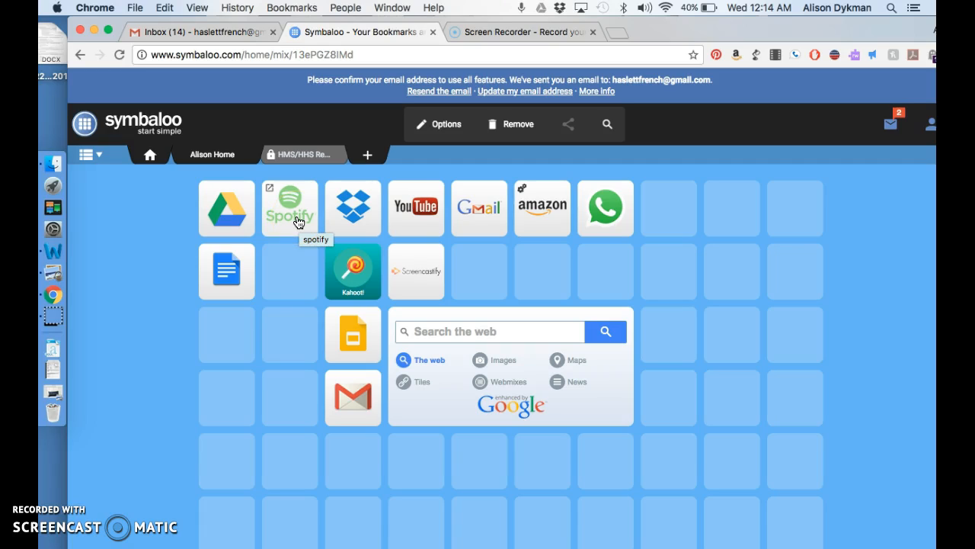
pyautogui.click(348, 345)
pyautogui.moveTo(348, 347); pyautogui.dragTo(795, 208)
pyautogui.moveTo(365, 404); pyautogui.dragTo(522, 124)
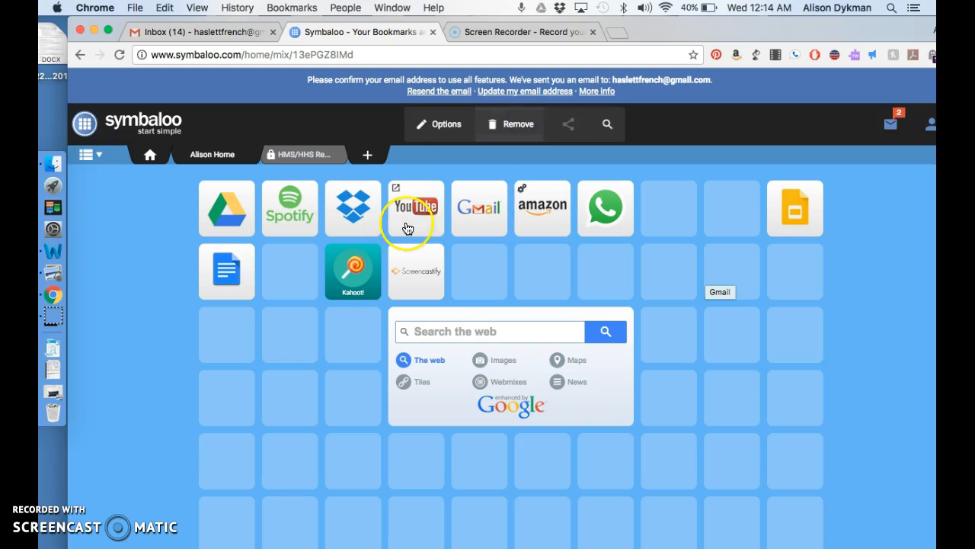
# Step: Delete the duplicate Gmail and arrange Gmail, Drive and Docs around Slides in a 2x2 block
pyautogui.moveTo(475, 199); pyautogui.dragTo(790, 257)
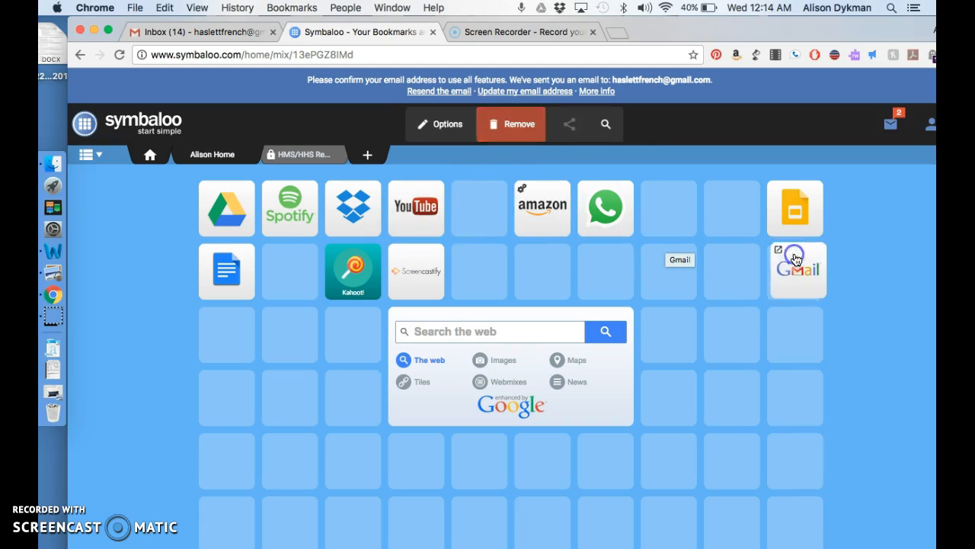
pyautogui.moveTo(227, 213); pyautogui.dragTo(730, 207)
pyautogui.moveTo(229, 274); pyautogui.dragTo(729, 281)
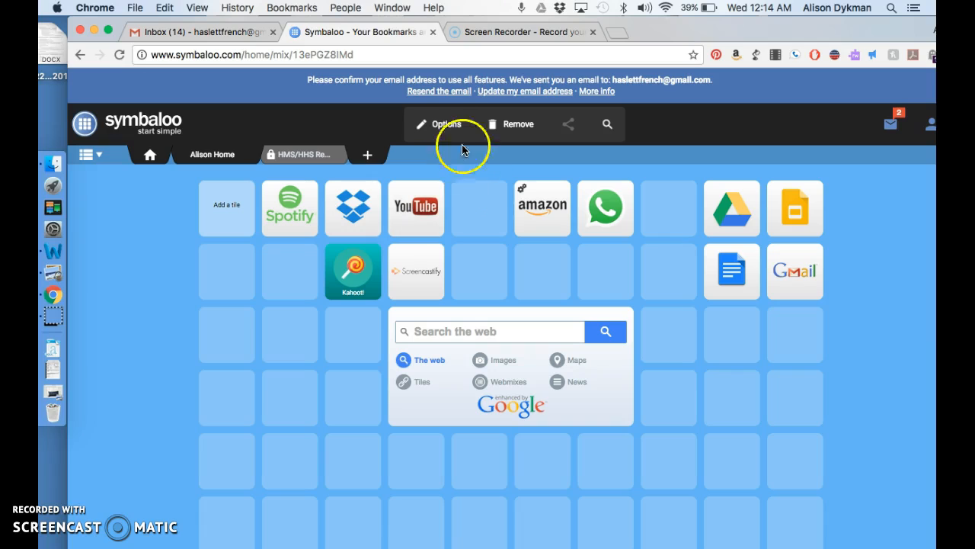
# Step: Add a new marker covering the Drive, Slides, Docs and Gmail tiles
pyautogui.click(443, 124)
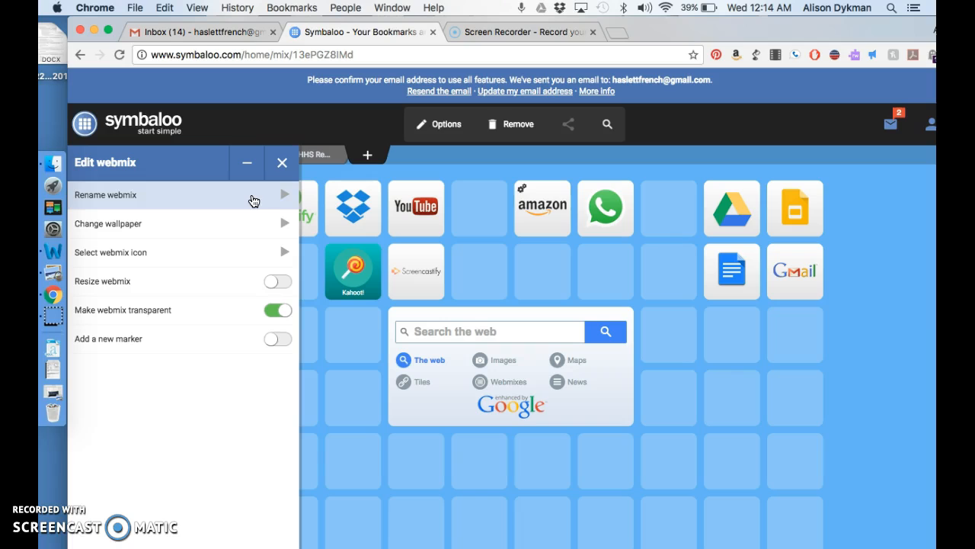
pyautogui.click(271, 341)
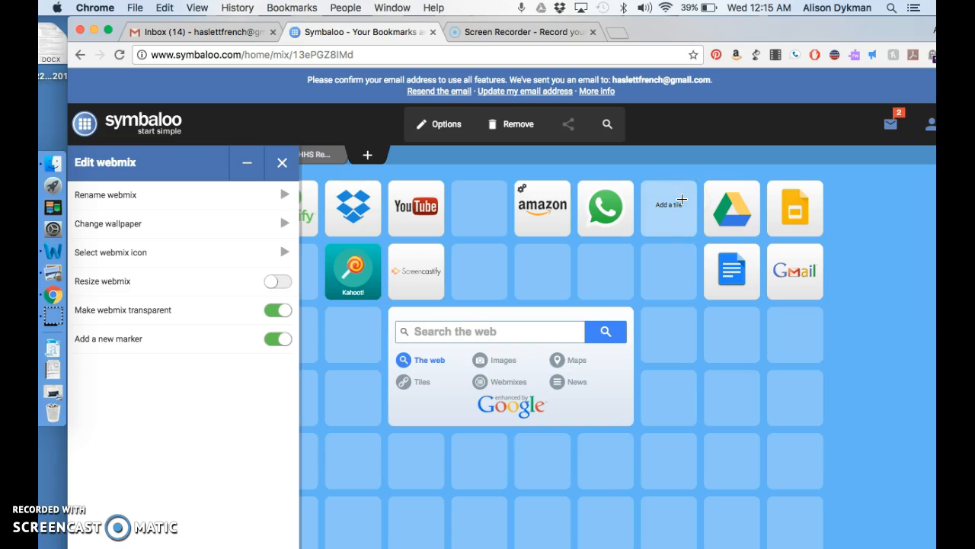
pyautogui.click(674, 162)
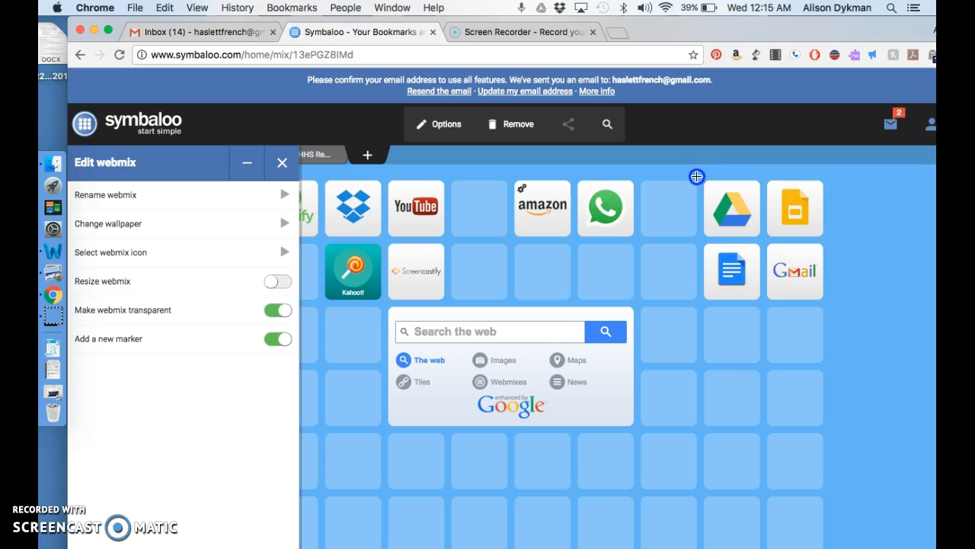
pyautogui.moveTo(748, 215); pyautogui.dragTo(827, 270)
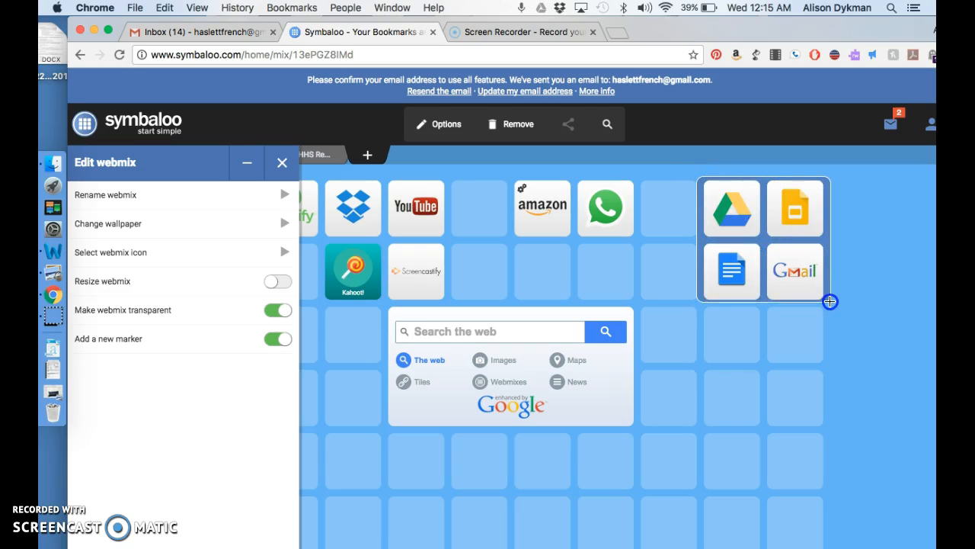
pyautogui.moveTo(830, 303); pyautogui.dragTo(830, 302)
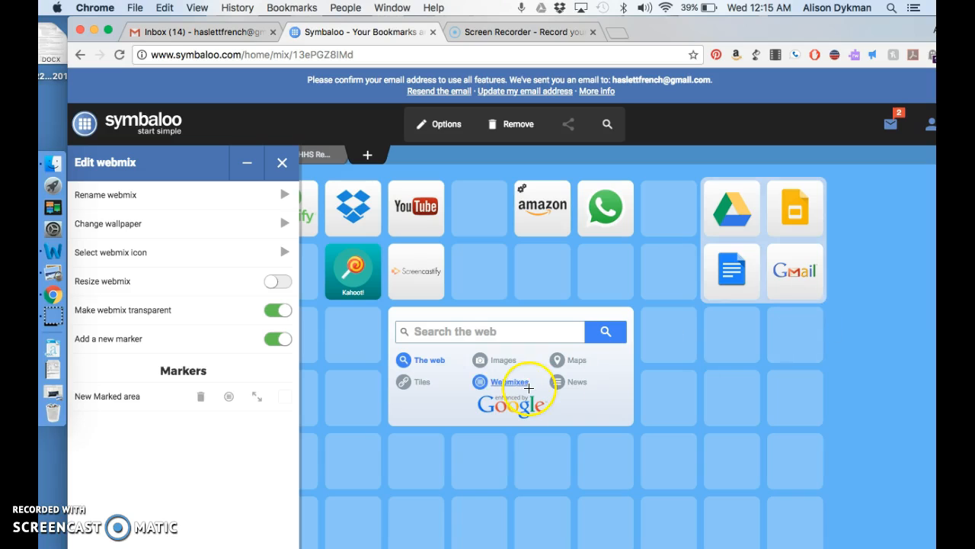
# Step: Name the marker 'Google Tools', colour it red, and save it
pyautogui.click(124, 396)
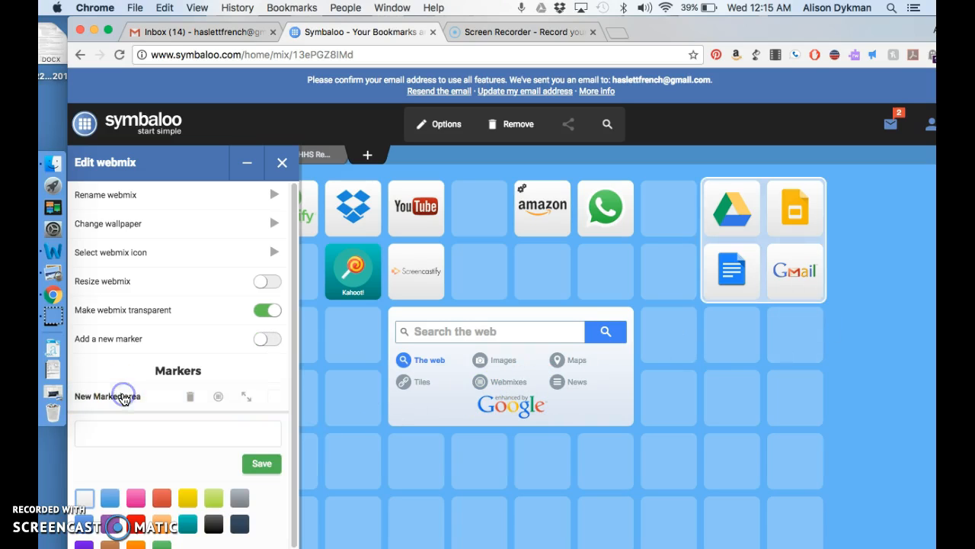
pyautogui.click(147, 436)
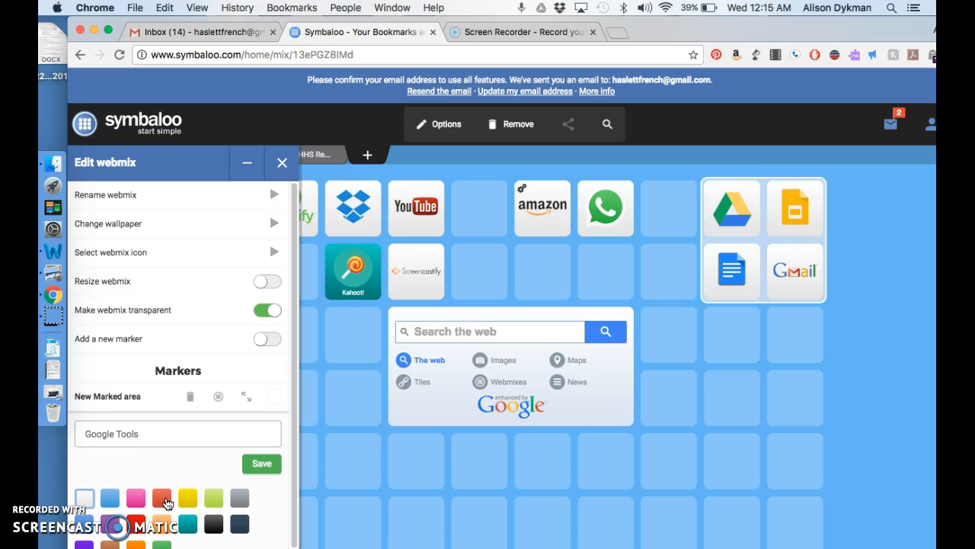
pyautogui.click(164, 500)
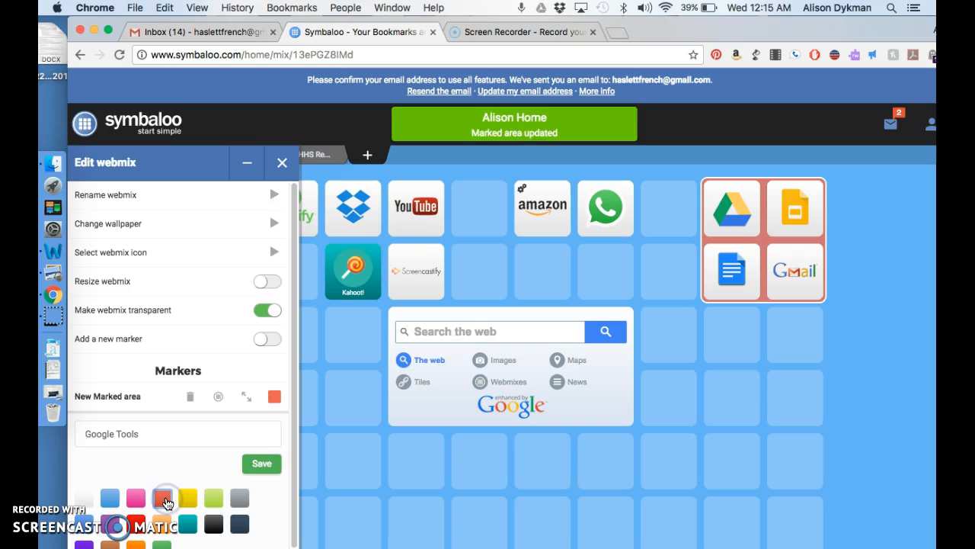
pyautogui.click(266, 472)
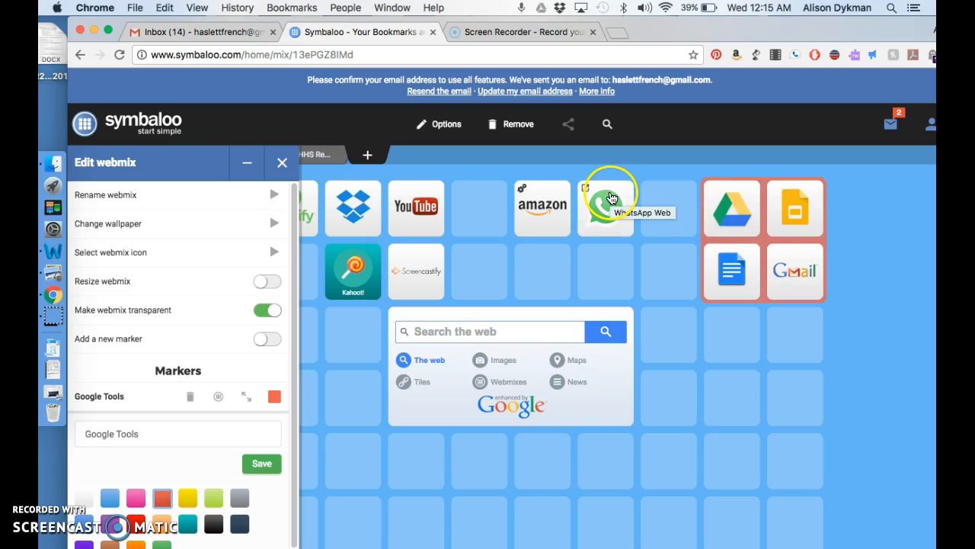
# Step: Place a Google Earth tile, found by searching 'Google E', beside WhatsApp, then open Options
pyautogui.click(282, 170)
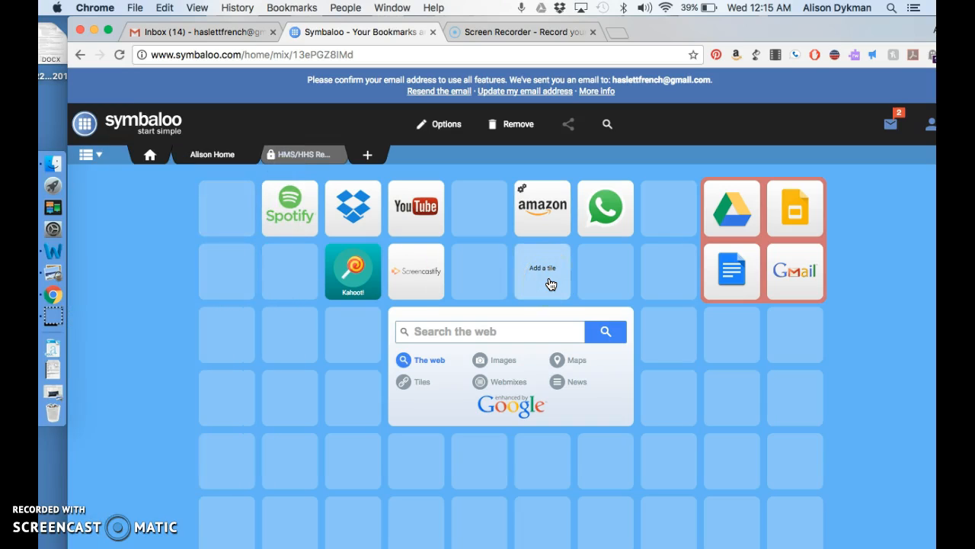
pyautogui.click(668, 202)
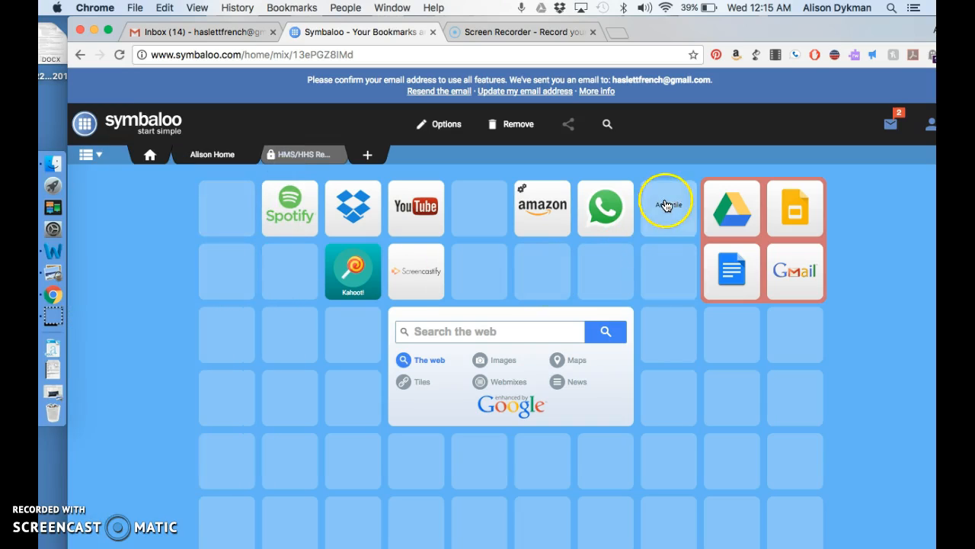
pyautogui.click(231, 225)
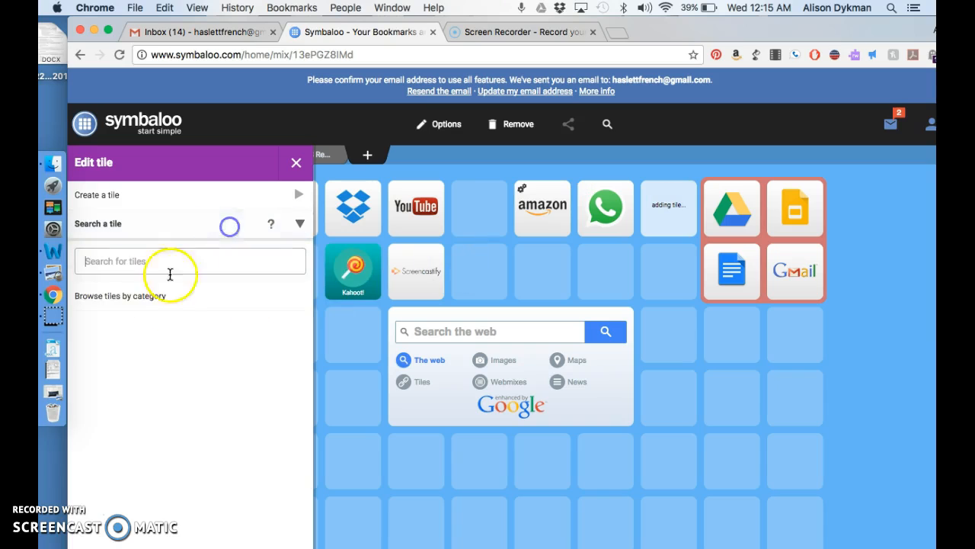
pyautogui.write('Google Earth')
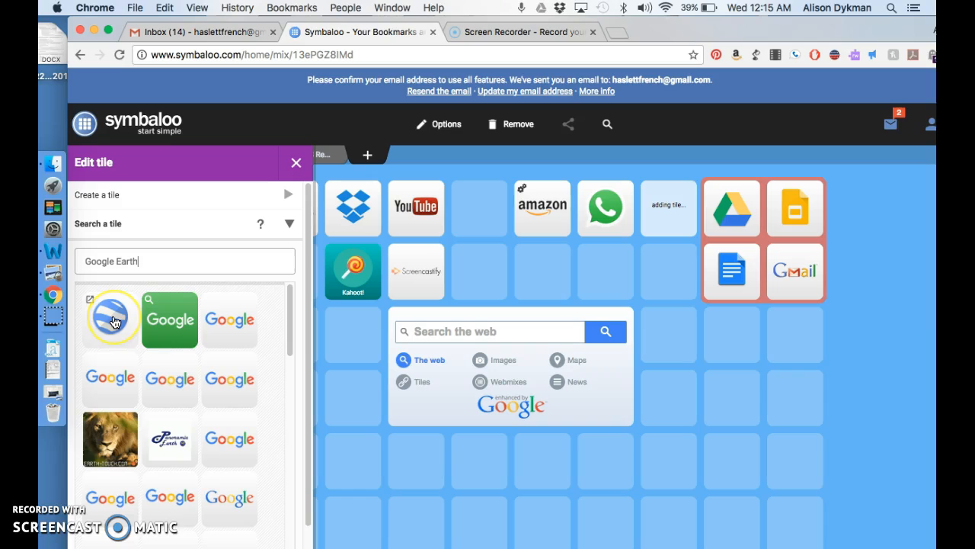
pyautogui.click(111, 320)
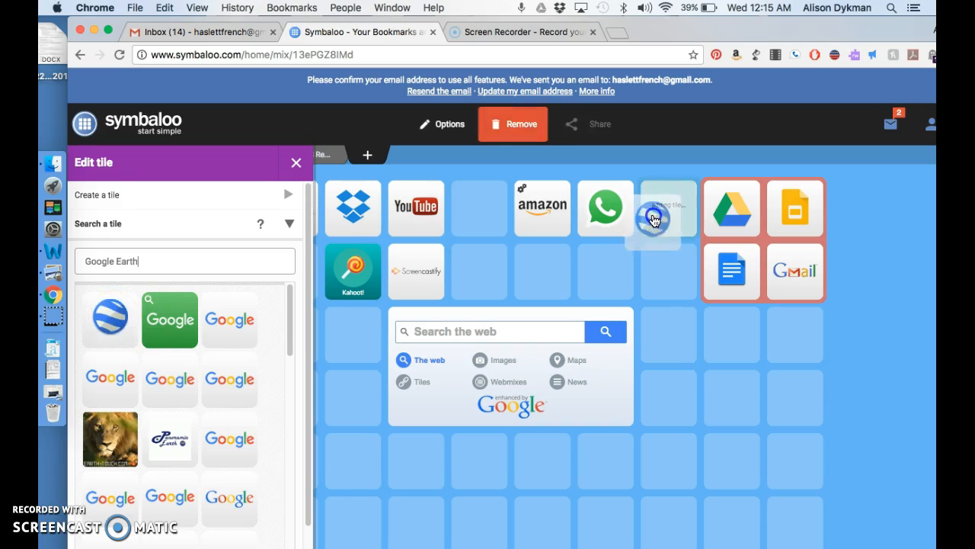
pyautogui.click(698, 256)
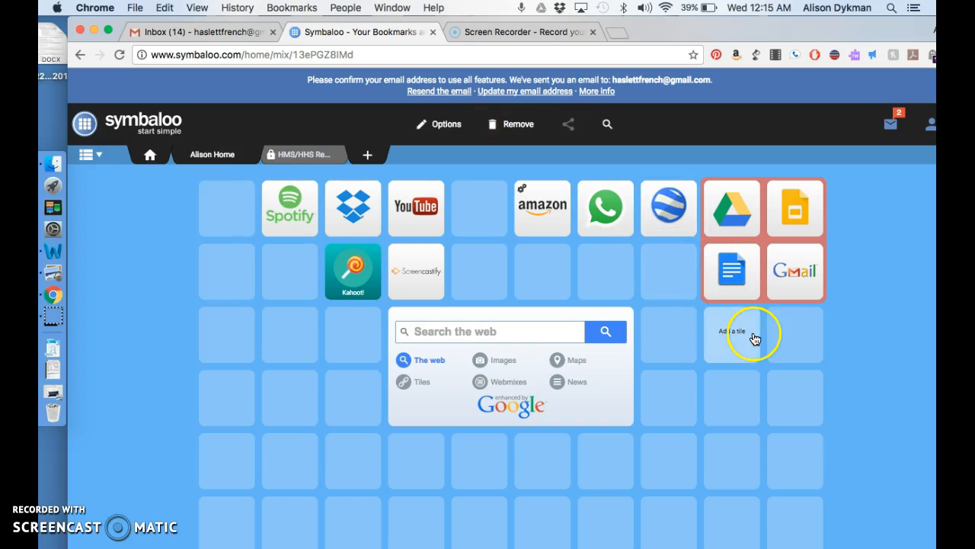
pyautogui.click(449, 137)
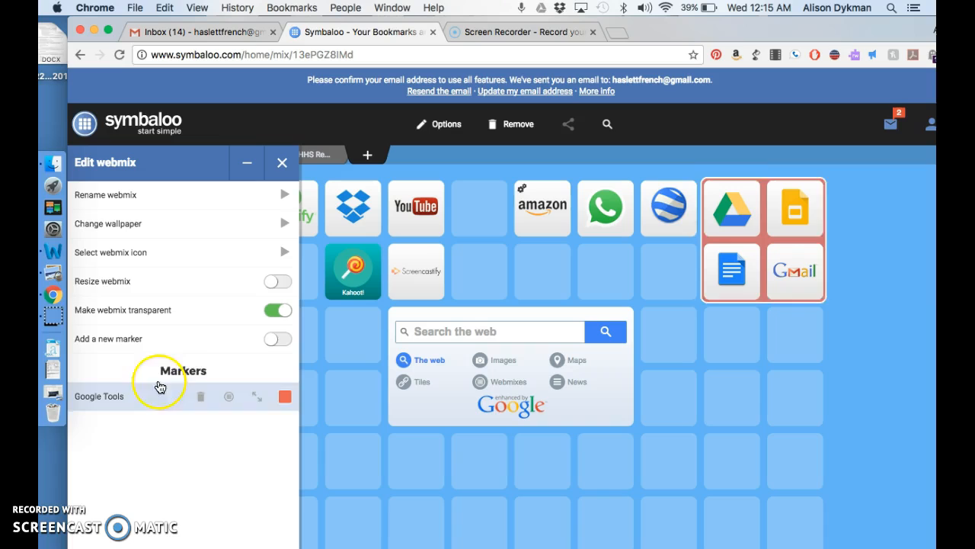
# Step: Widen the Google Tools marker to include the Google Earth tile
pyautogui.click(131, 399)
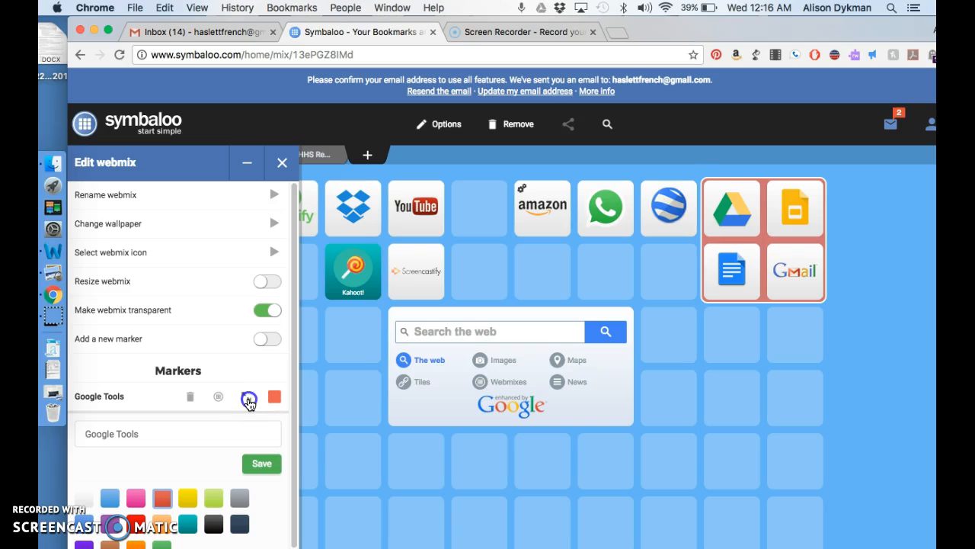
pyautogui.click(247, 401)
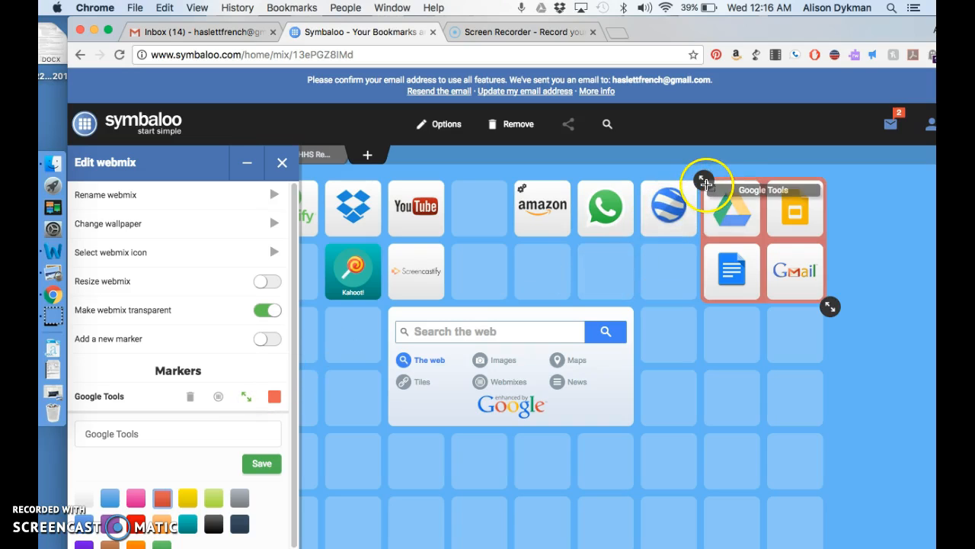
pyautogui.moveTo(702, 180); pyautogui.dragTo(641, 180)
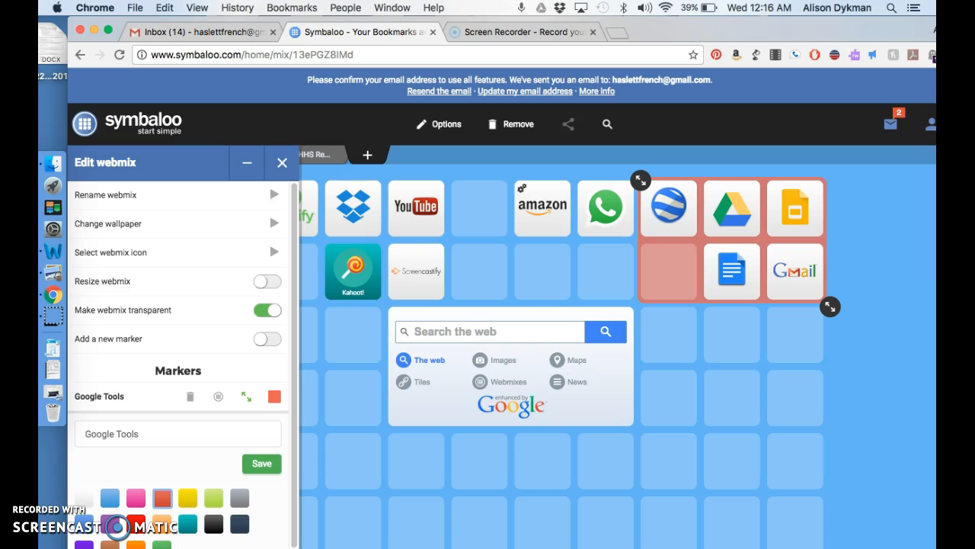
pyautogui.click(245, 396)
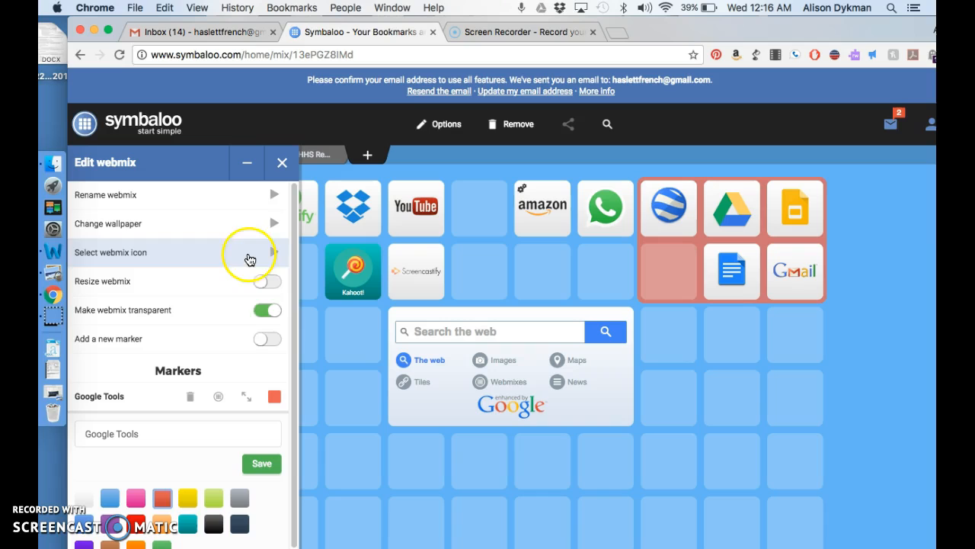
# Step: Resize the webmix grid by one column and then back
pyautogui.click(268, 281)
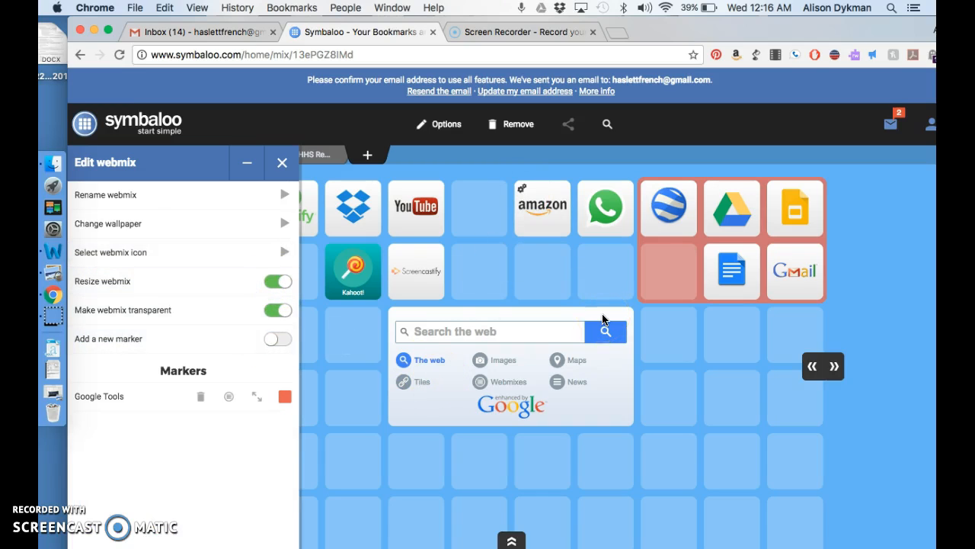
pyautogui.click(835, 368)
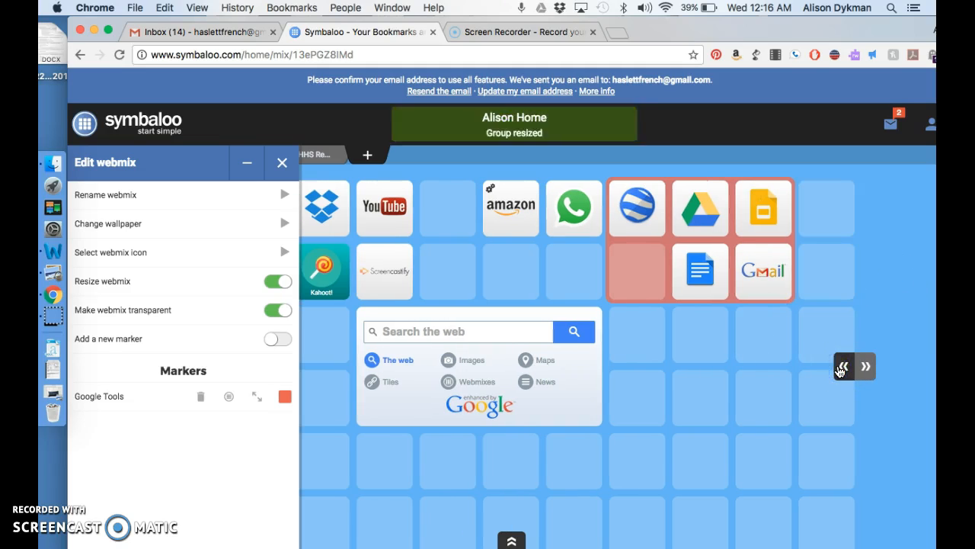
pyautogui.click(835, 368)
pyautogui.click(765, 373)
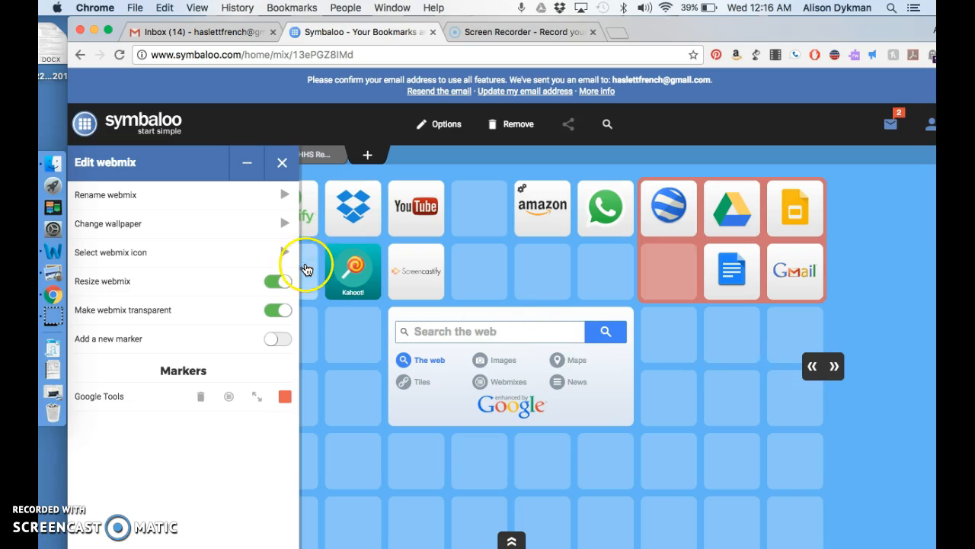
# Step: Switch off 'Make webmix transparent' and close the webmix settings
pyautogui.click(250, 202)
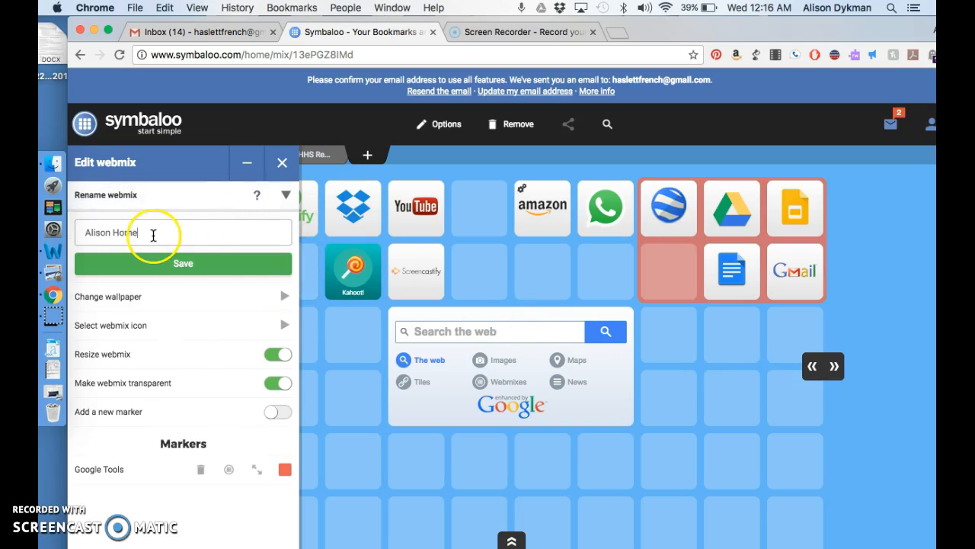
pyautogui.click(285, 199)
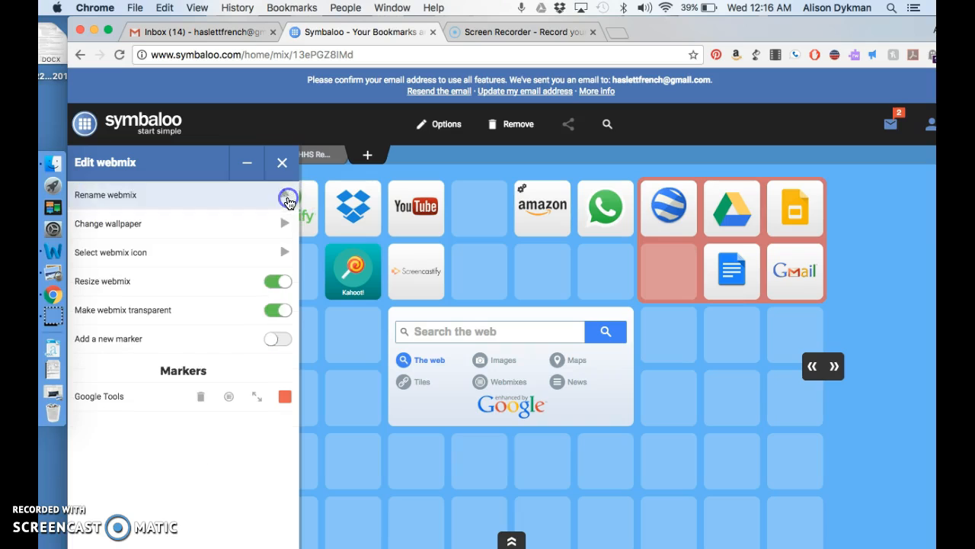
pyautogui.click(276, 312)
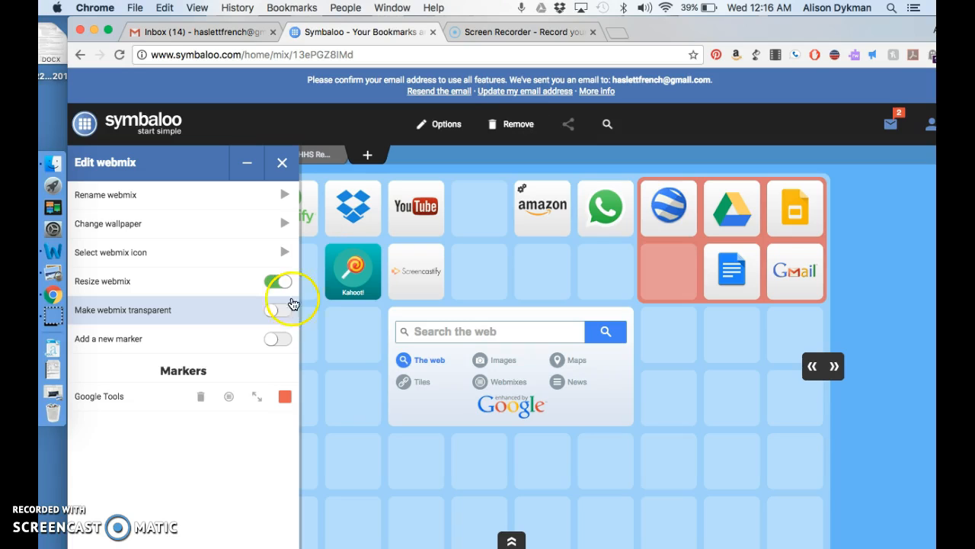
pyautogui.click(285, 163)
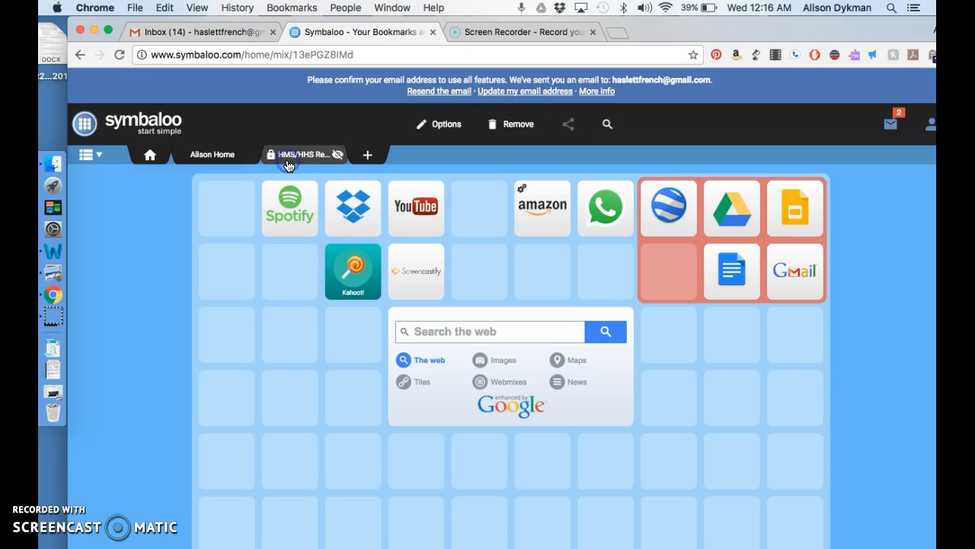
# Step: Open the Symbaloo search and set its category to Webmixes
pyautogui.click(620, 123)
pyautogui.click(762, 124)
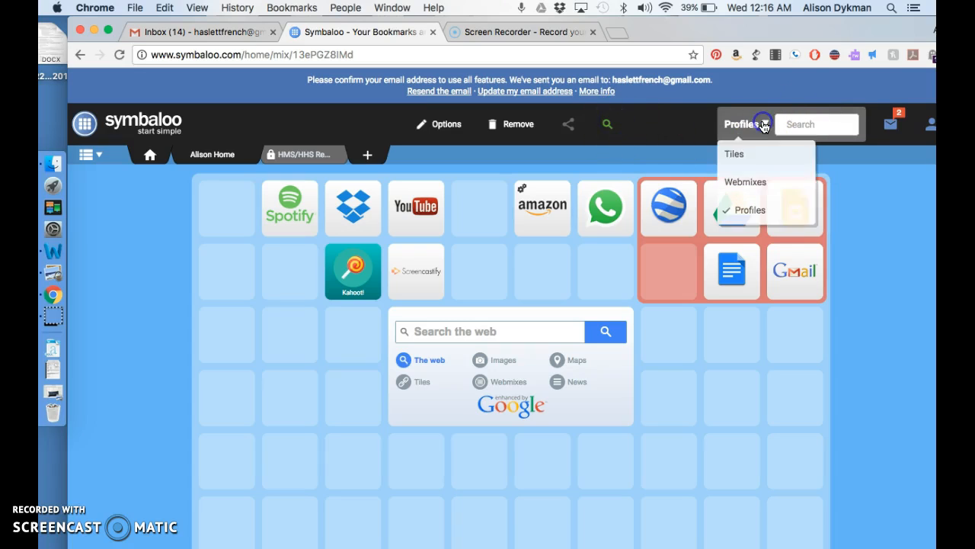
pyautogui.click(754, 181)
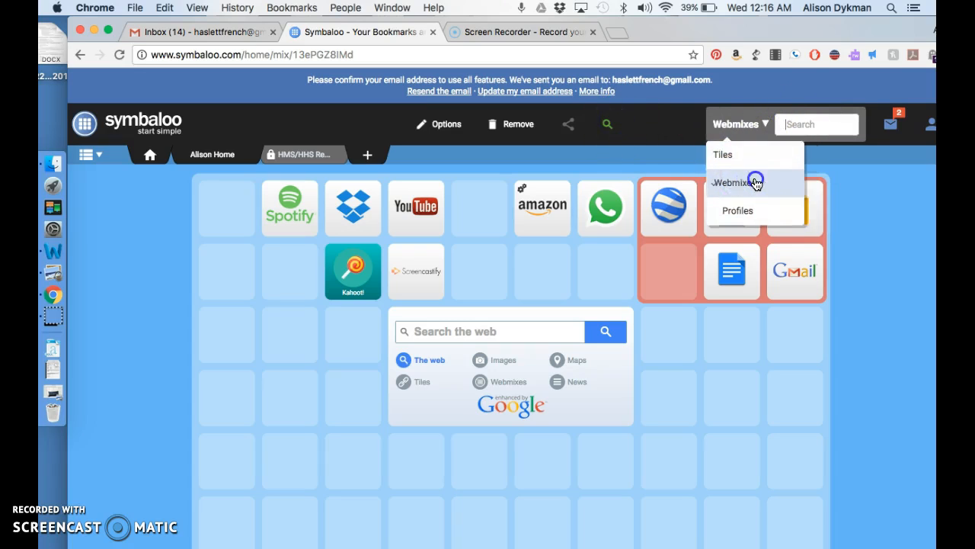
pyautogui.click(762, 124)
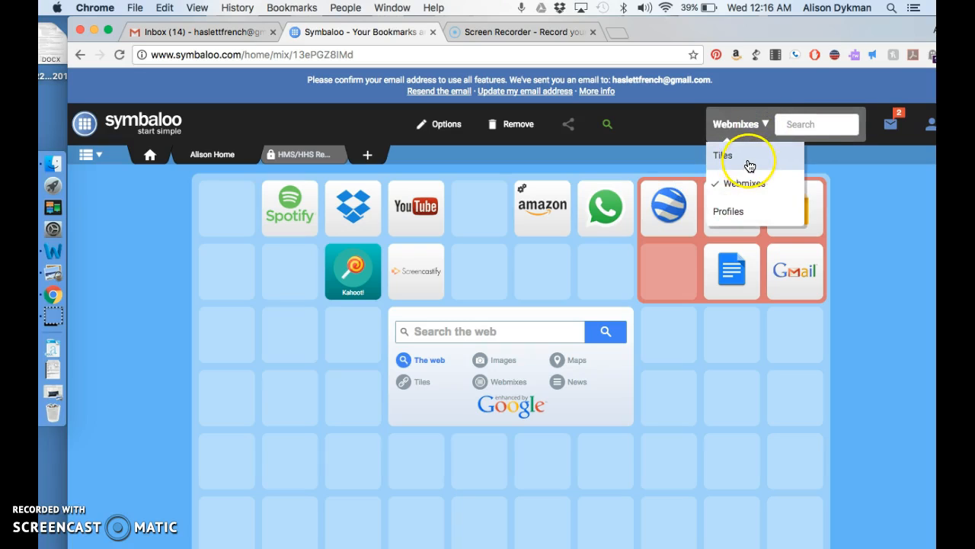
pyautogui.click(750, 160)
pyautogui.click(754, 125)
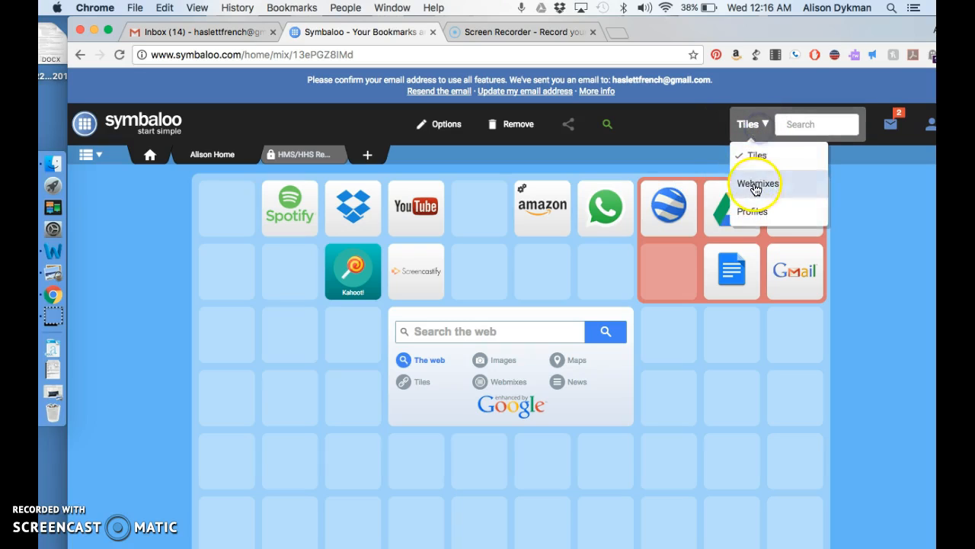
pyautogui.click(754, 185)
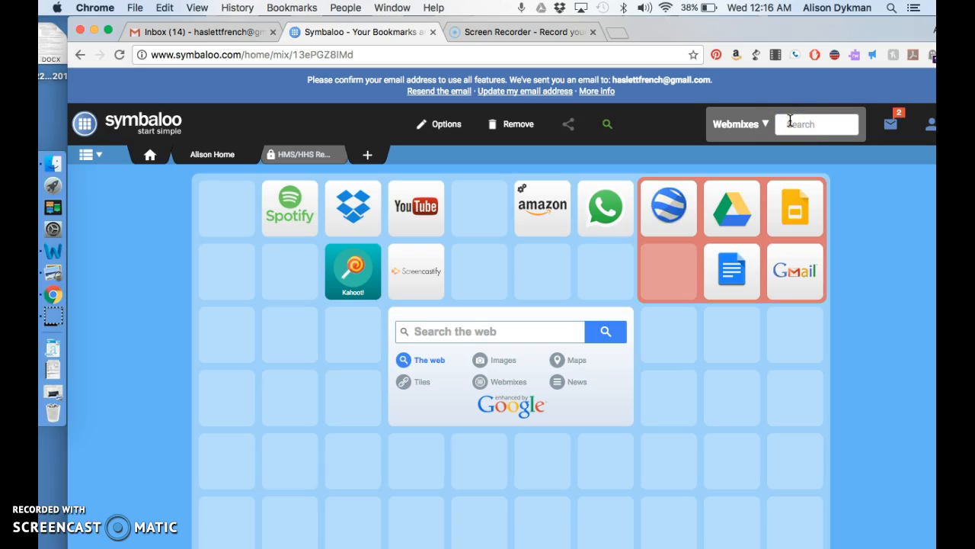
# Step: Search webmixes for 'French' and scan the results for Pennett French 1
pyautogui.write('French Food')
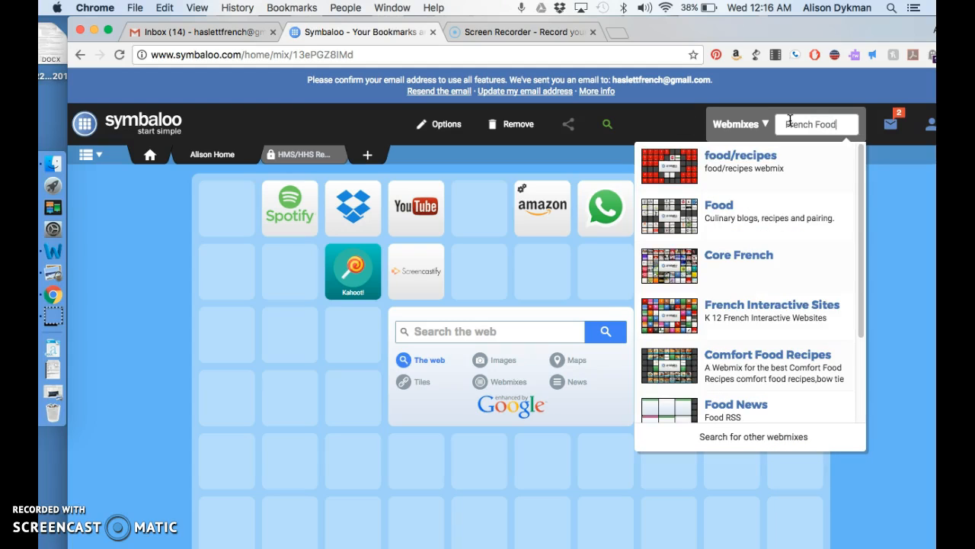
pyautogui.press('BackSpace')
pyautogui.press('BackSpace')
pyautogui.press('BackSpace')
pyautogui.press('BackSpace')
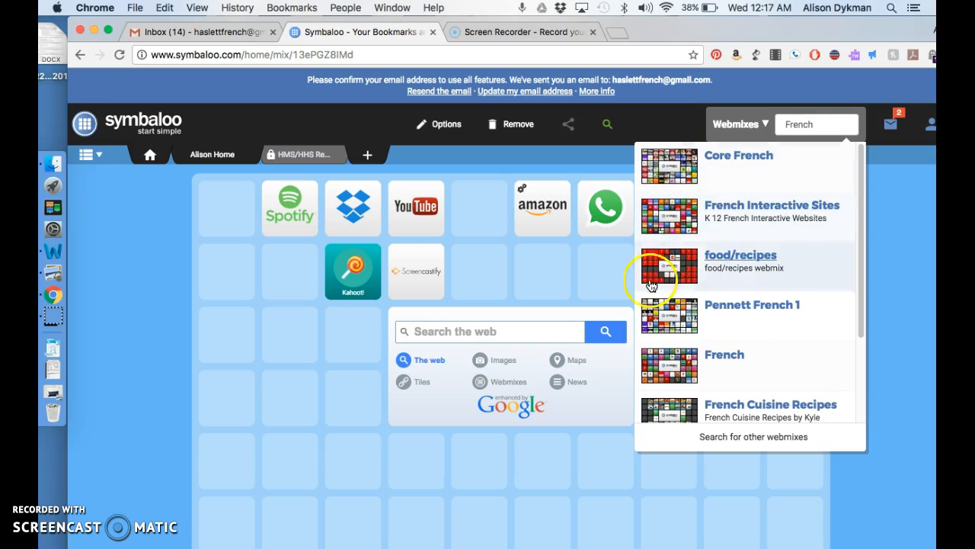
pyautogui.scroll(-2, 758, 373)
pyautogui.scroll(-3, 758, 373)
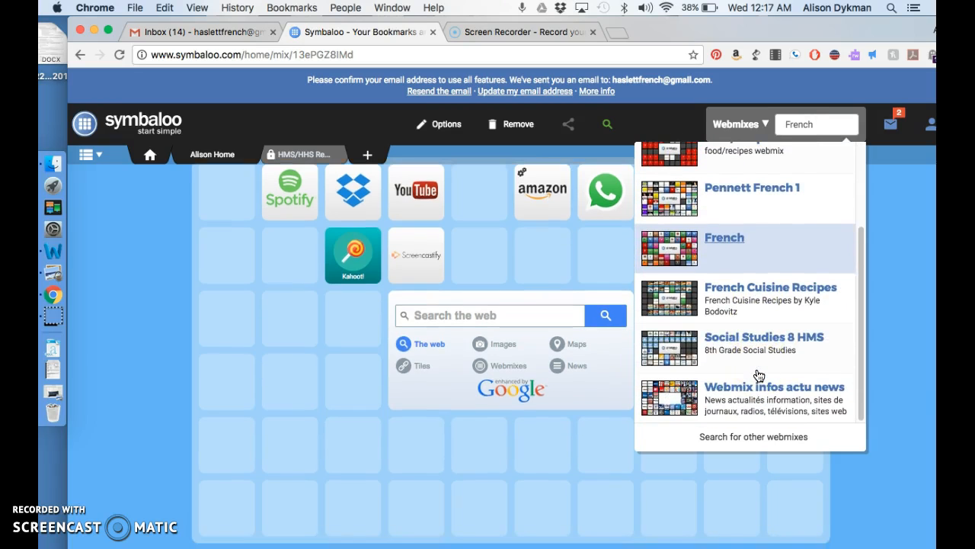
pyautogui.scroll(2, 758, 375)
pyautogui.scroll(4, 758, 373)
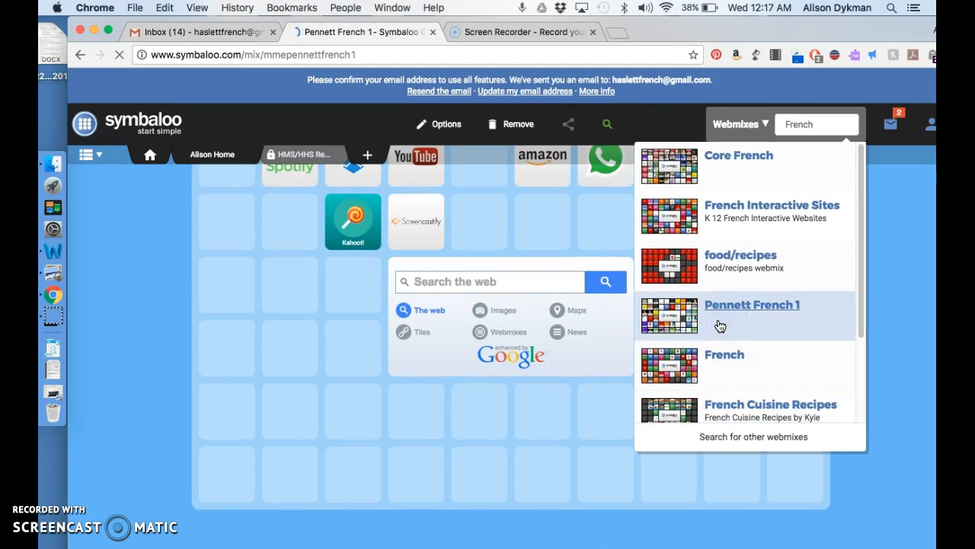
# Step: Add the Pennett French 1 webmix to your tabs
pyautogui.scroll(-3, 571, 351)
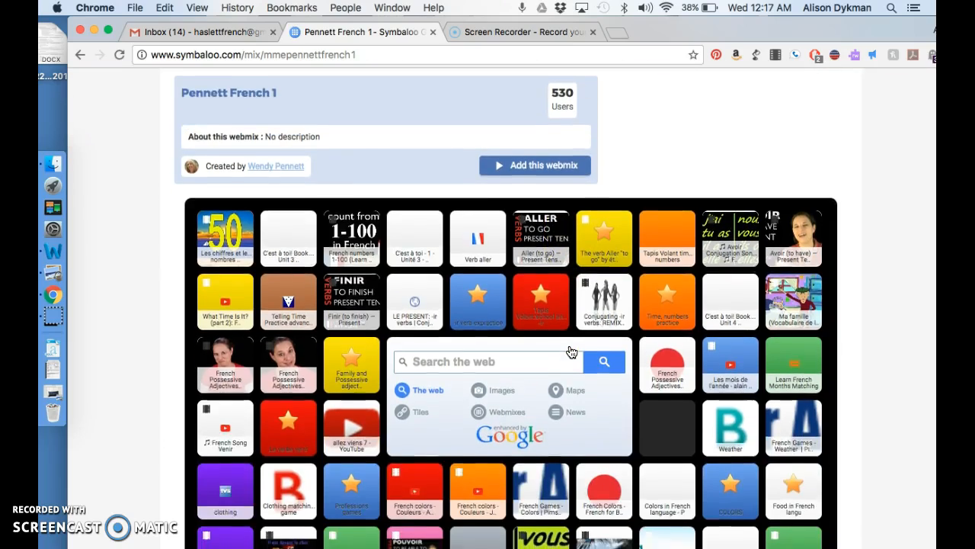
pyautogui.scroll(-2, 572, 351)
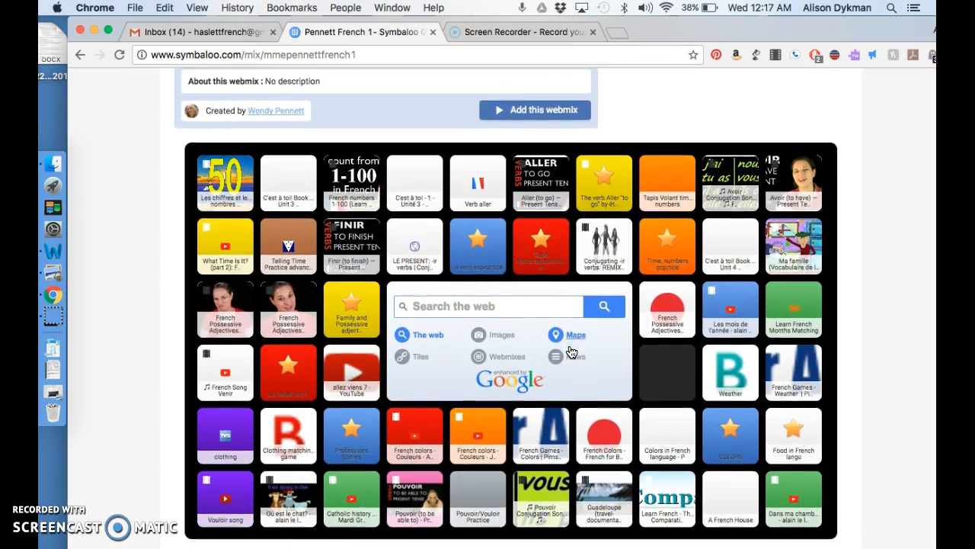
pyautogui.scroll(-3, 572, 351)
pyautogui.click(385, 294)
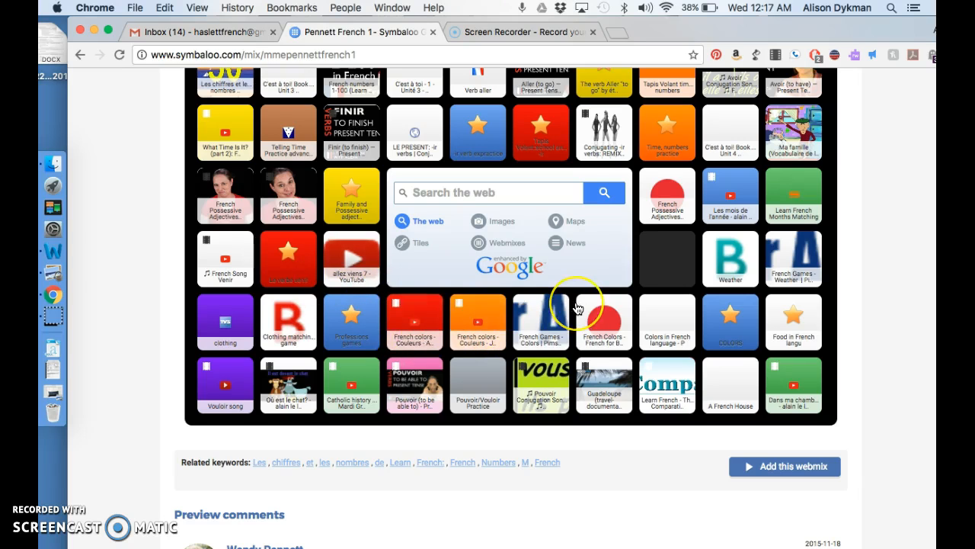
pyautogui.scroll(6, 577, 308)
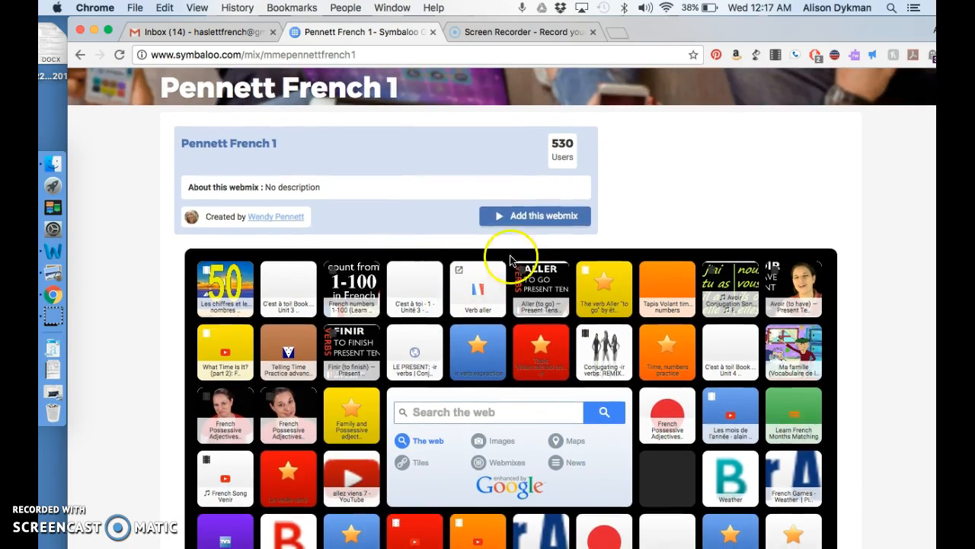
pyautogui.click(513, 228)
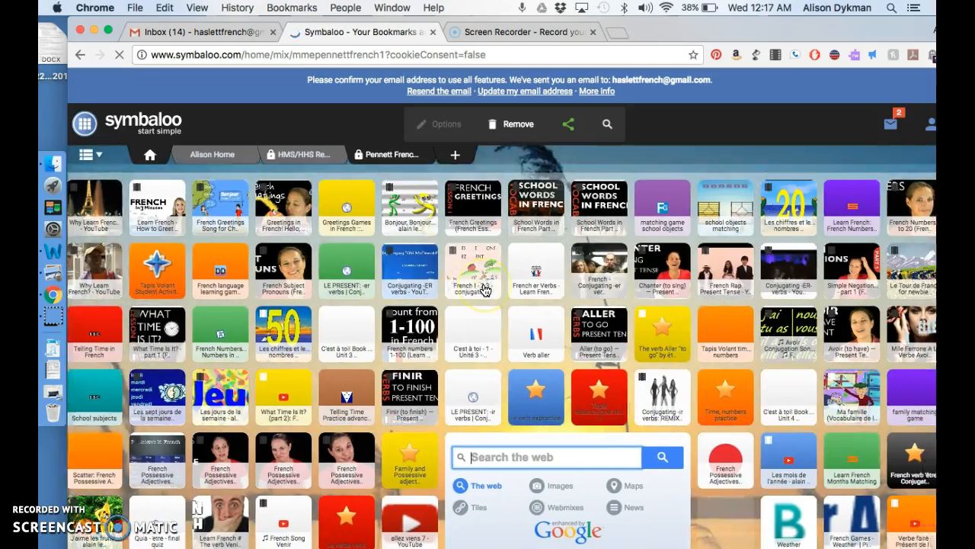
# Step: Browse the Pennett French 1 tiles, then remove its tab
pyautogui.scroll(-5, 484, 289)
pyautogui.scroll(-4, 484, 289)
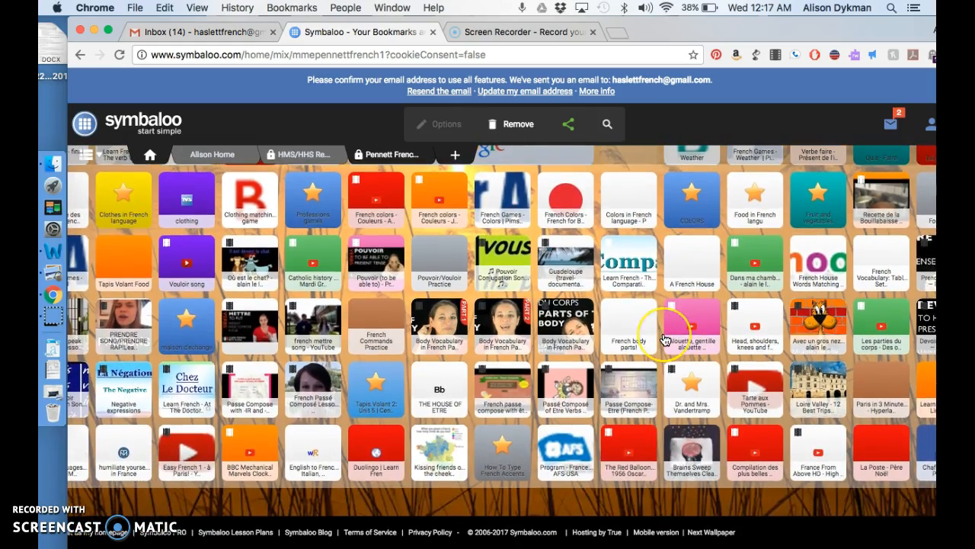
pyautogui.scroll(3, 670, 327)
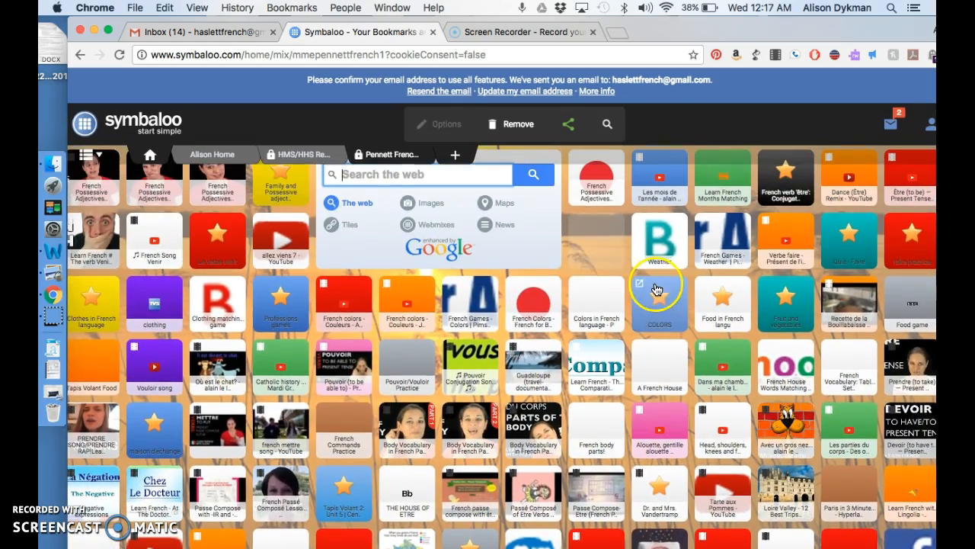
pyautogui.scroll(6, 658, 292)
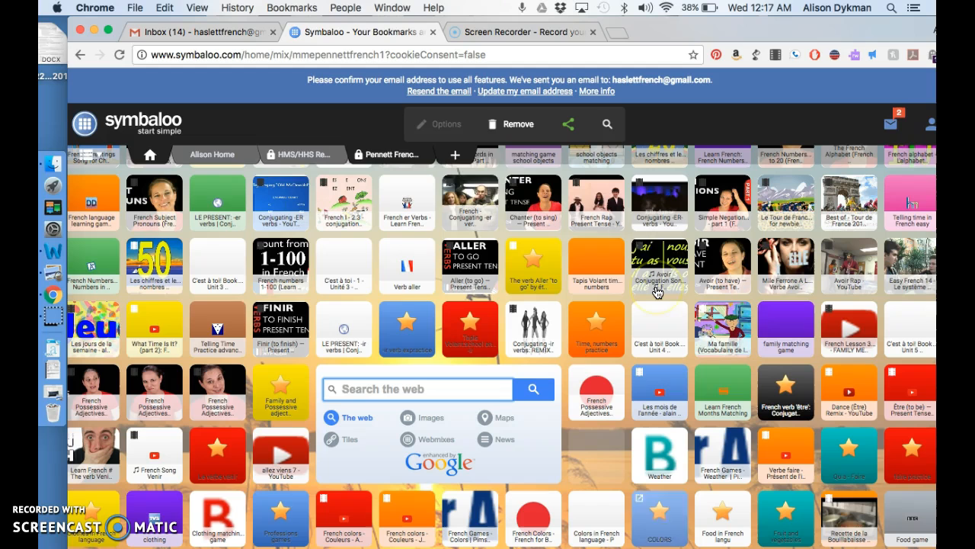
pyautogui.click(426, 155)
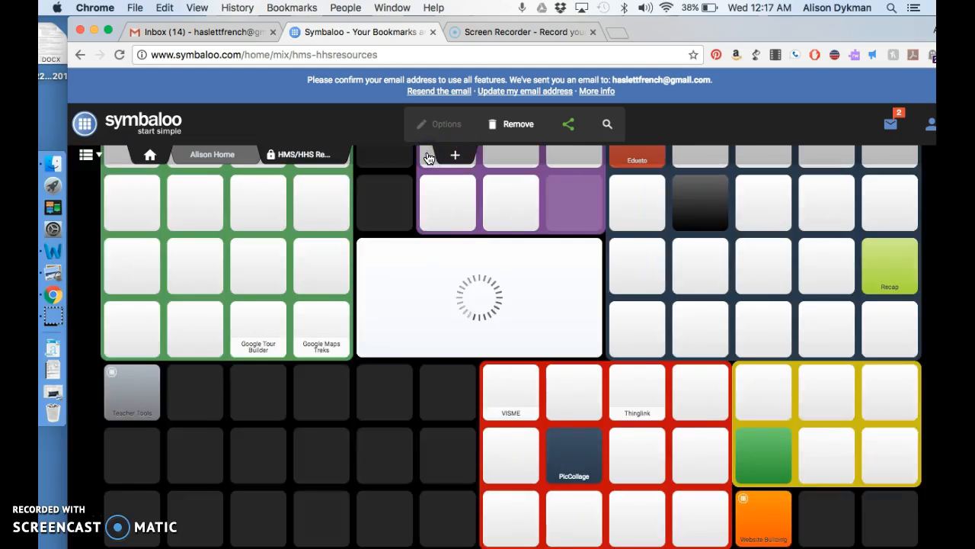
# Step: Switch to the Alison Home tab and click several empty 'Add a tile' spots
pyautogui.click(229, 156)
pyautogui.click(376, 338)
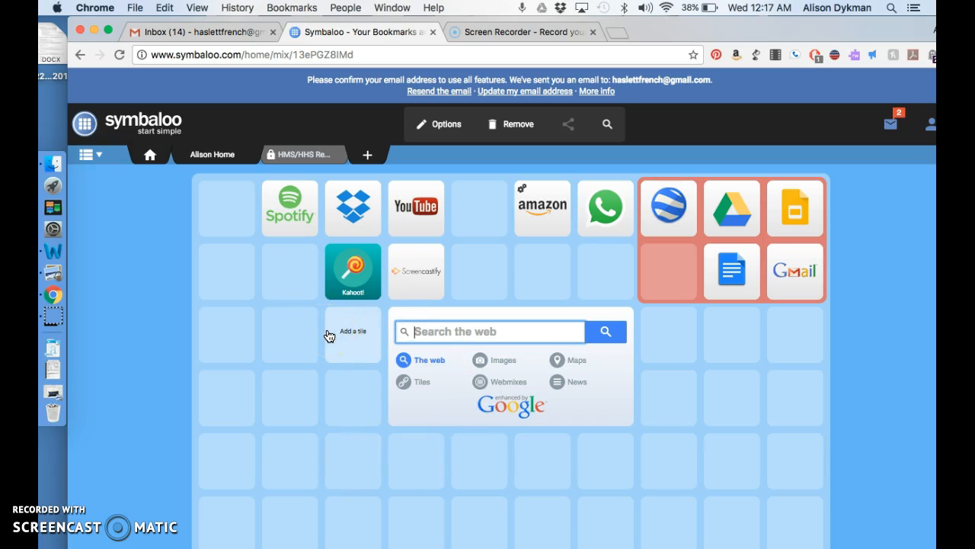
pyautogui.click(298, 269)
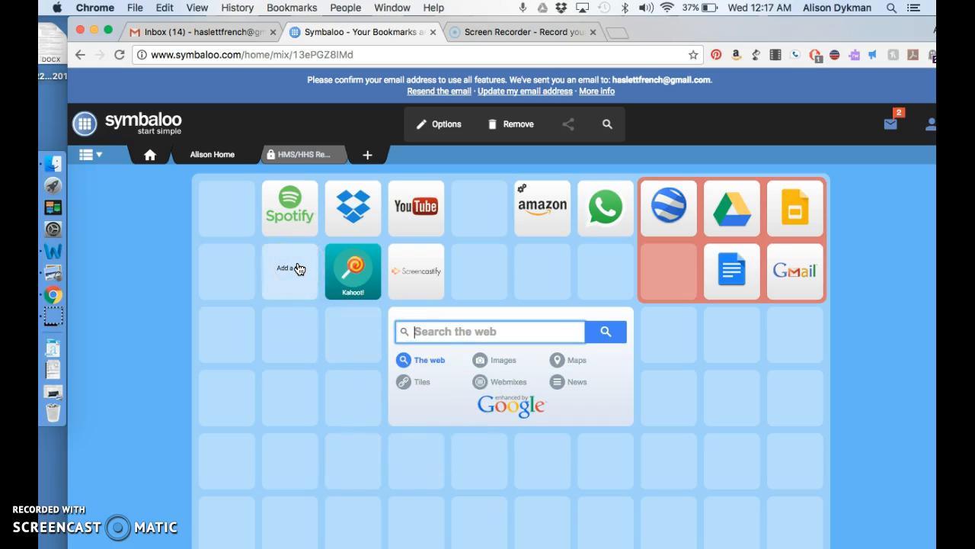
pyautogui.click(374, 252)
pyautogui.click(516, 284)
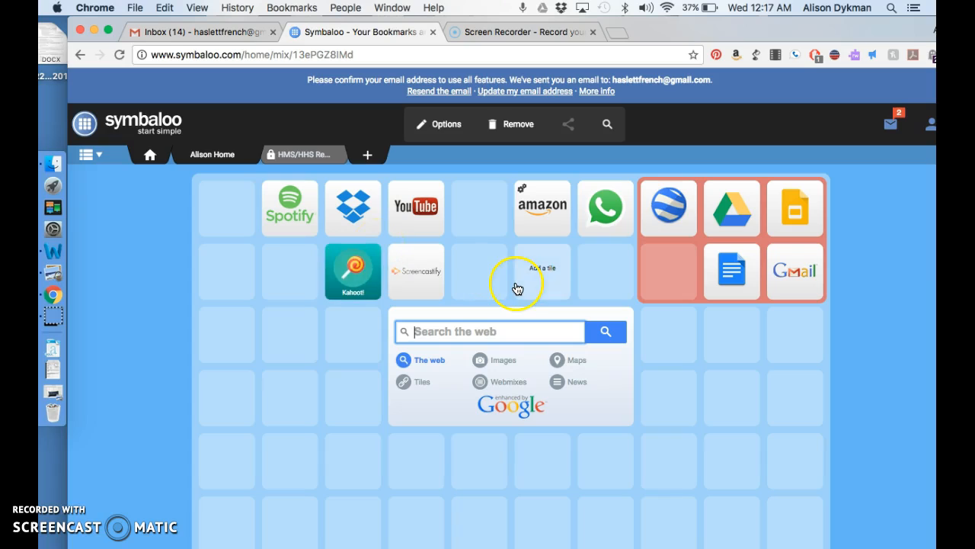